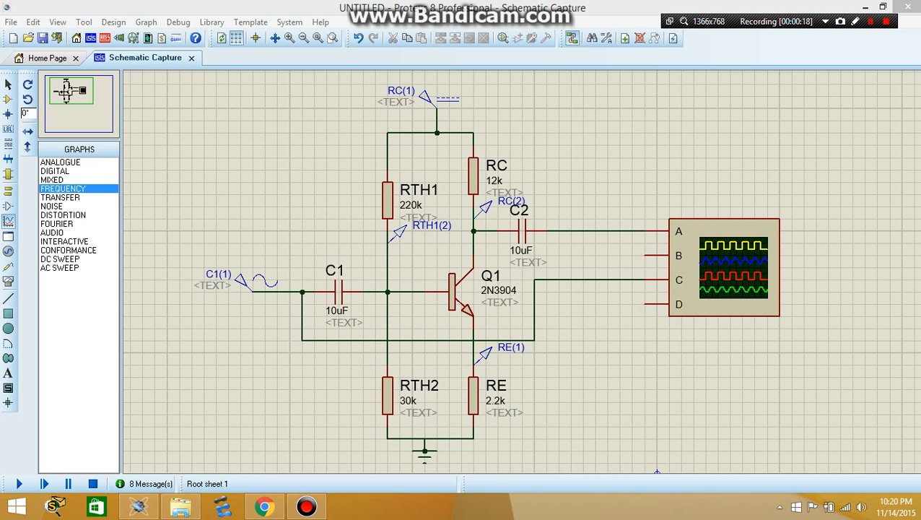
# Move the oscilloscope closer to output capacitor C2
pyautogui.click(730, 252)
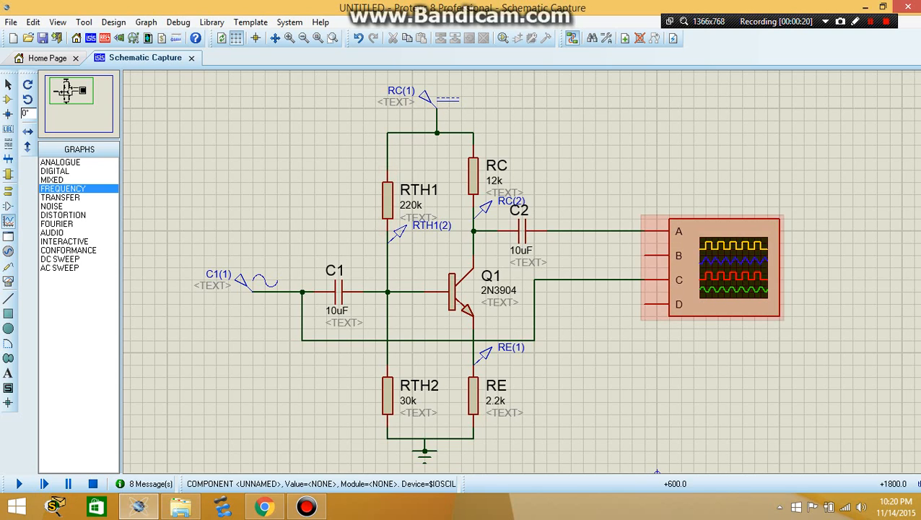
pyautogui.moveTo(730, 251); pyautogui.dragTo(669, 251)
pyautogui.click(768, 263)
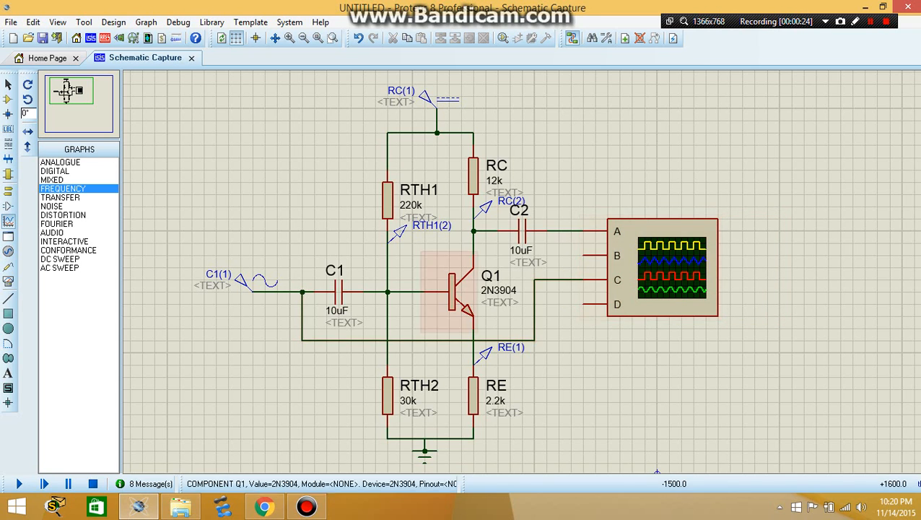
# Place a voltage probe on the input wire between the sine generator and capacitor C1
pyautogui.click(8, 266)
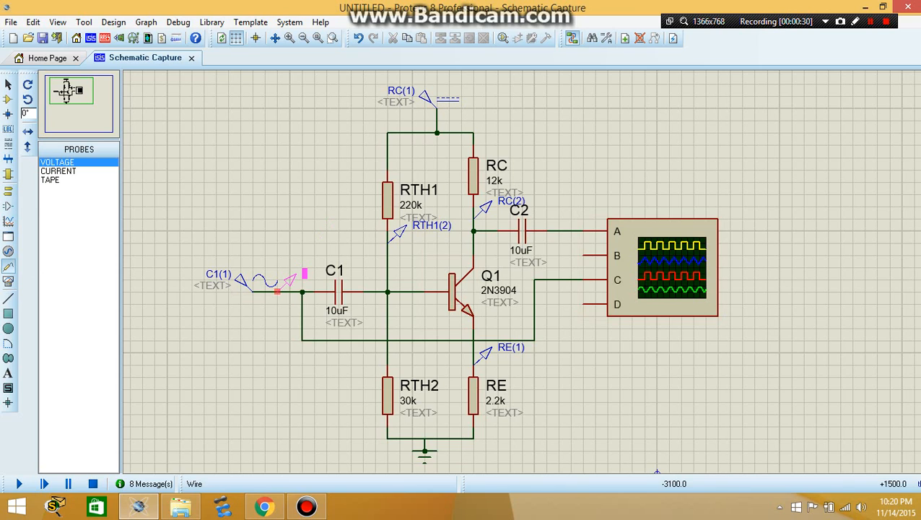
pyautogui.click(296, 290)
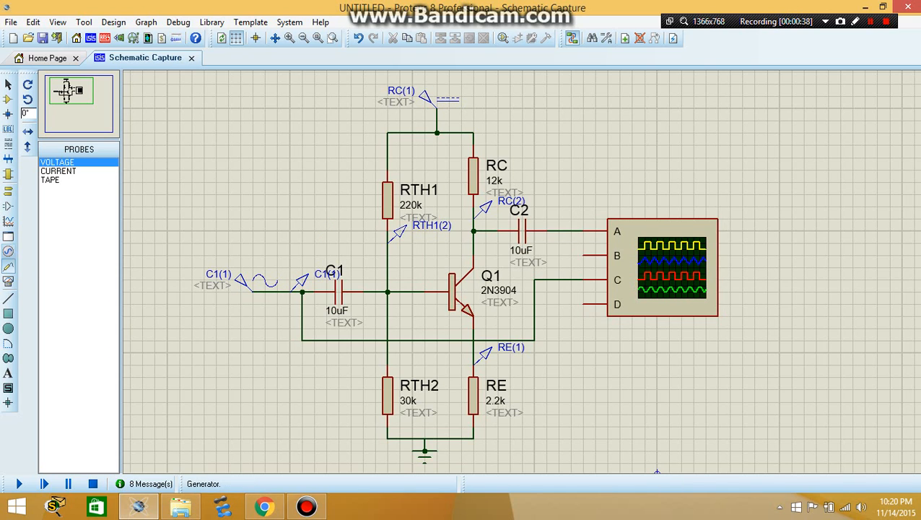
pyautogui.click(8, 221)
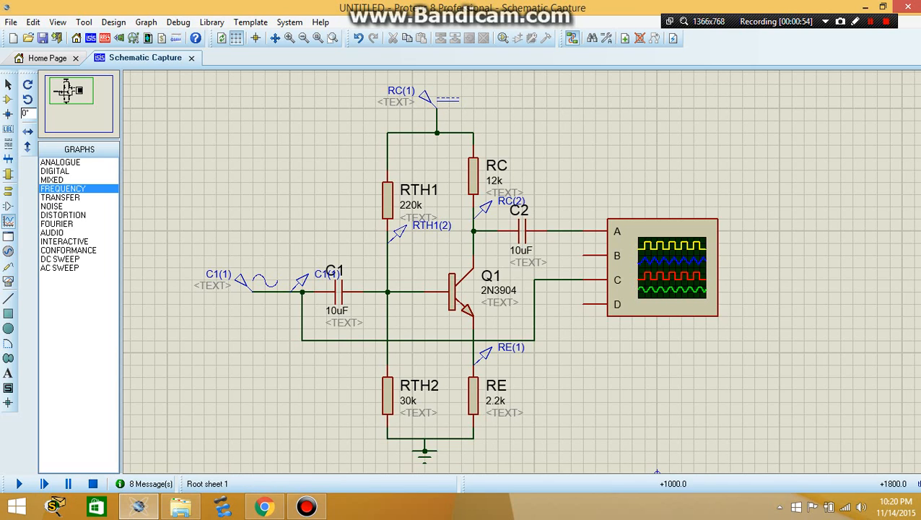
pyautogui.moveTo(583, 84); pyautogui.dragTo(803, 157)
pyautogui.rightClick(690, 111)
pyautogui.click(644, 119)
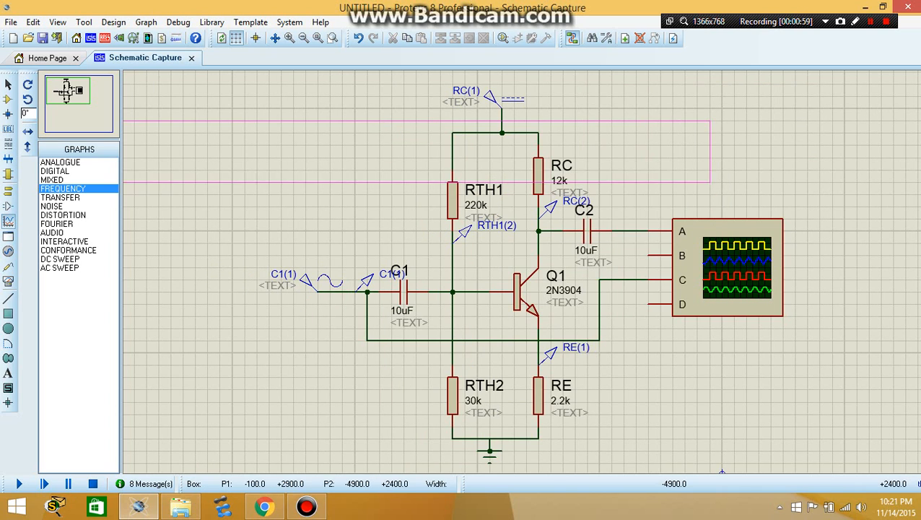
pyautogui.rightClick(144, 194)
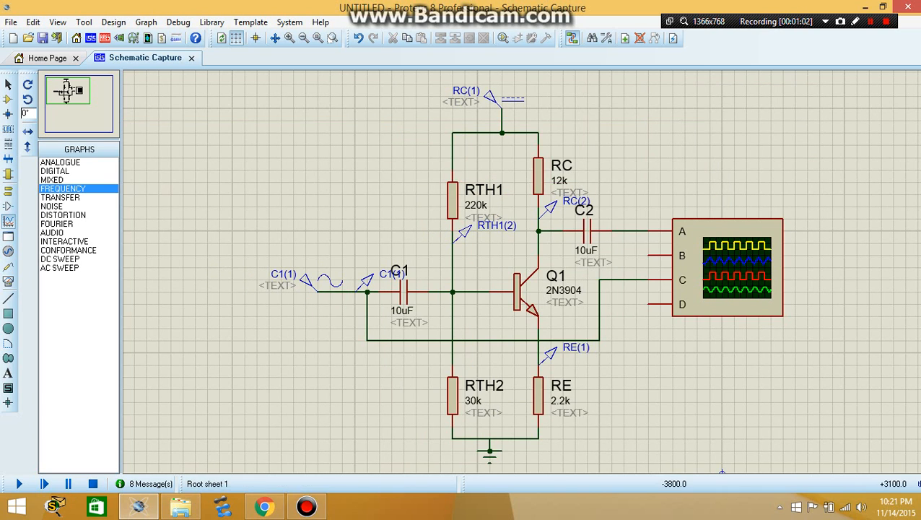
# Place a frequency graph on the schematic, move it above the oscilloscope and enlarge it to about twice its width
pyautogui.moveTo(259, 97); pyautogui.dragTo(366, 194)
pyautogui.click(329, 144)
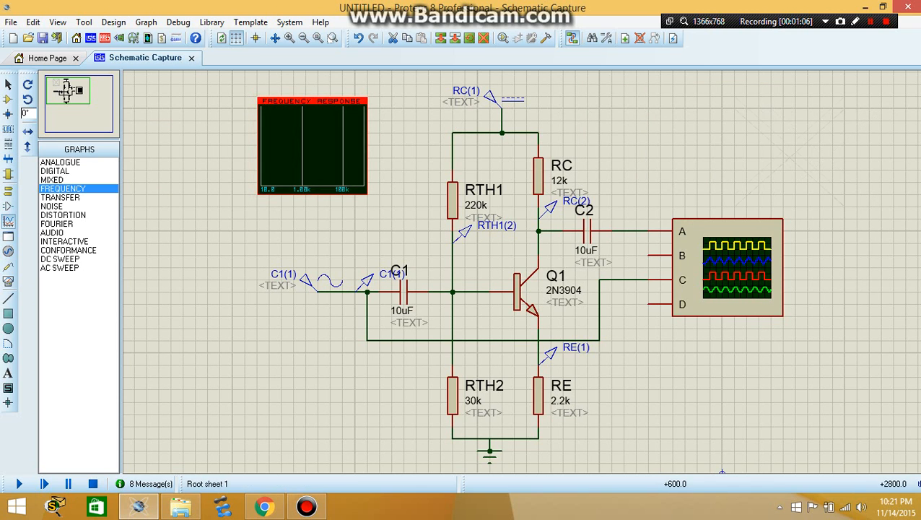
pyautogui.moveTo(792, 143); pyautogui.dragTo(779, 132)
pyautogui.middleClick(588, 240)
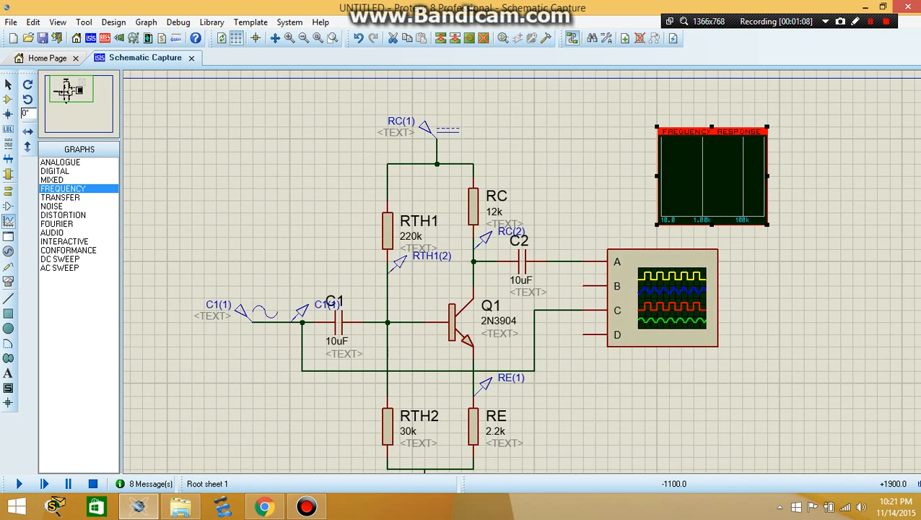
pyautogui.moveTo(658, 127); pyautogui.dragTo(546, 102)
pyautogui.doubleClick(621, 140)
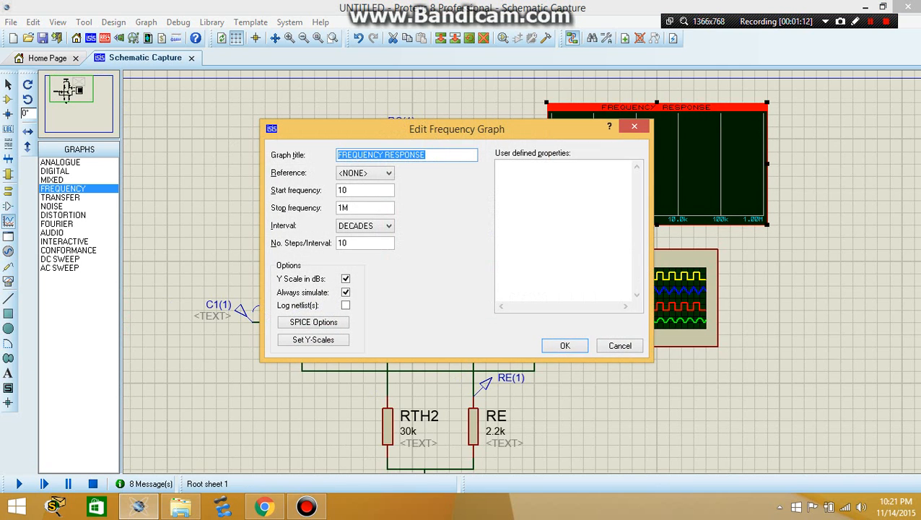
pyautogui.press('Return')
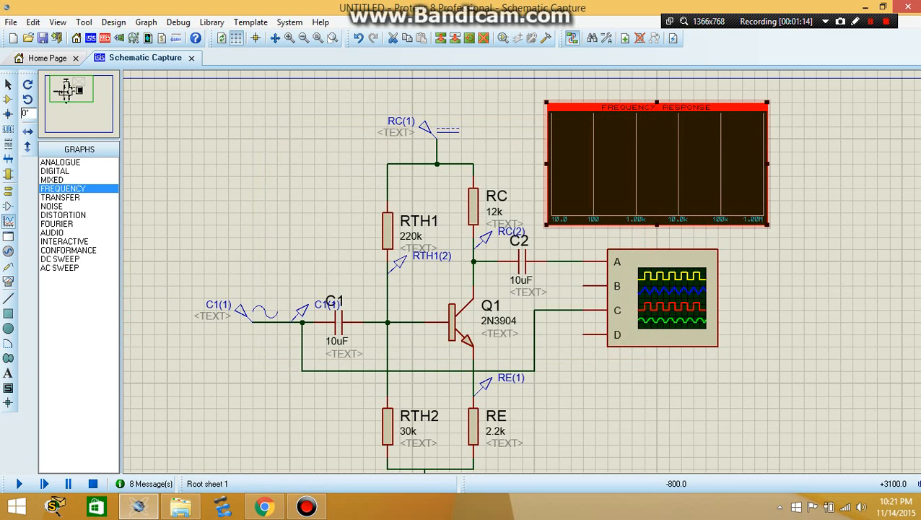
pyautogui.click(79, 98)
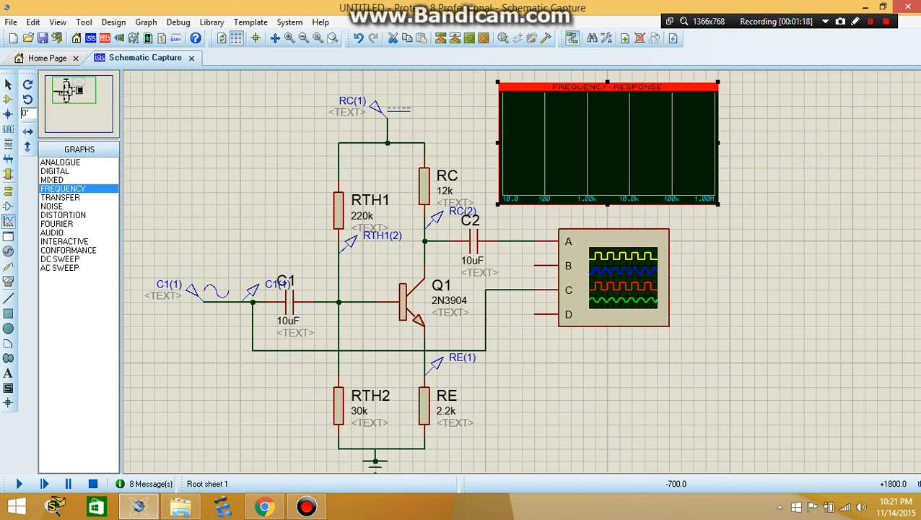
# In the frequency graph's properties, set the reference to C1(1) and choose DECADES as the interval
pyautogui.doubleClick(608, 154)
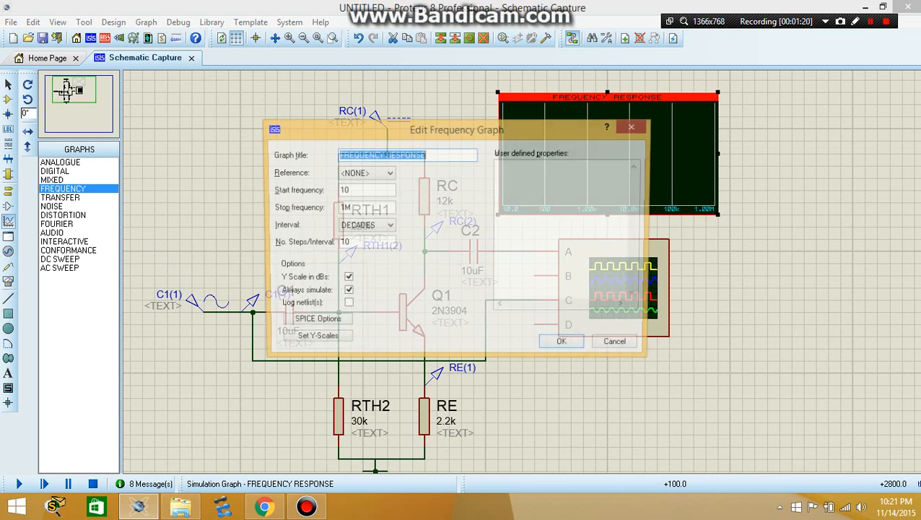
pyautogui.moveTo(509, 130); pyautogui.dragTo(655, 116)
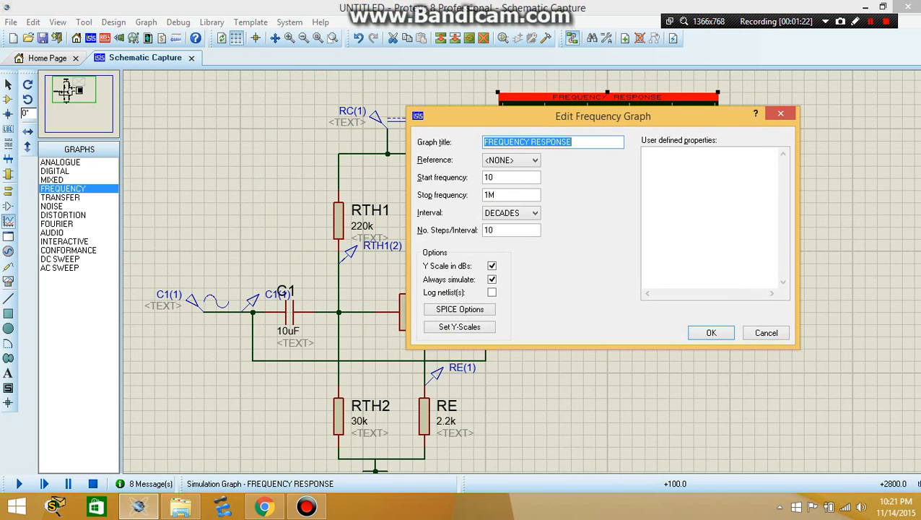
pyautogui.click(533, 160)
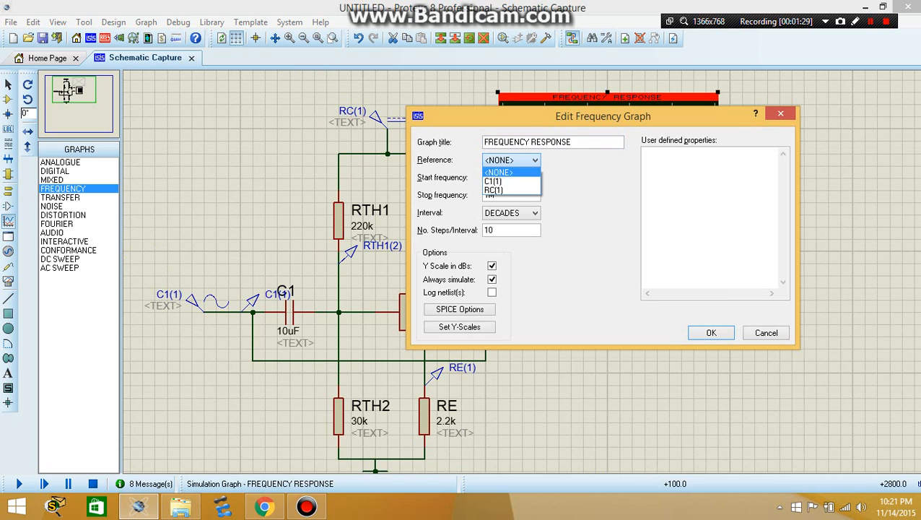
pyautogui.click(496, 180)
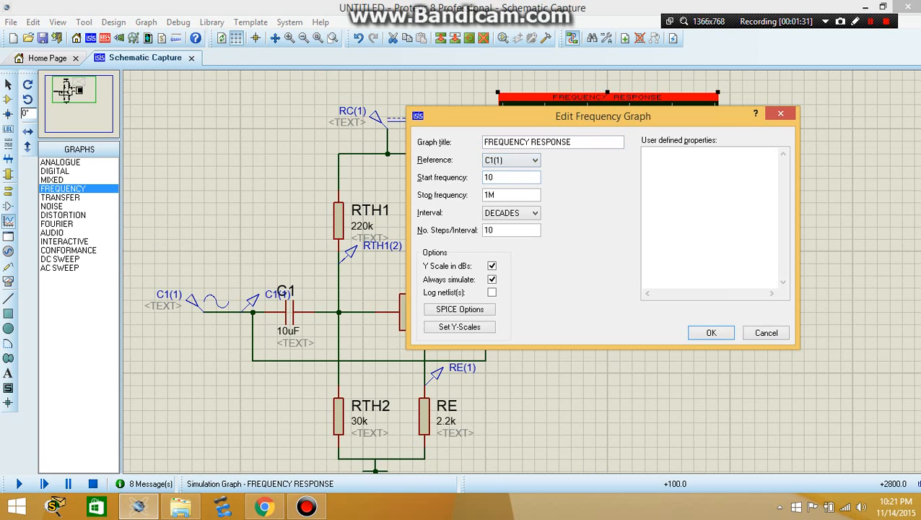
pyautogui.moveTo(505, 115); pyautogui.dragTo(546, 91)
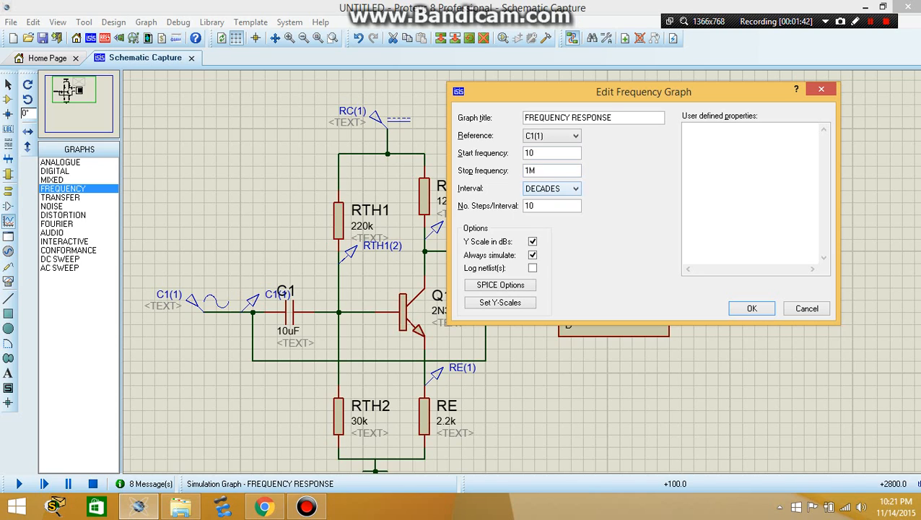
pyautogui.click(561, 188)
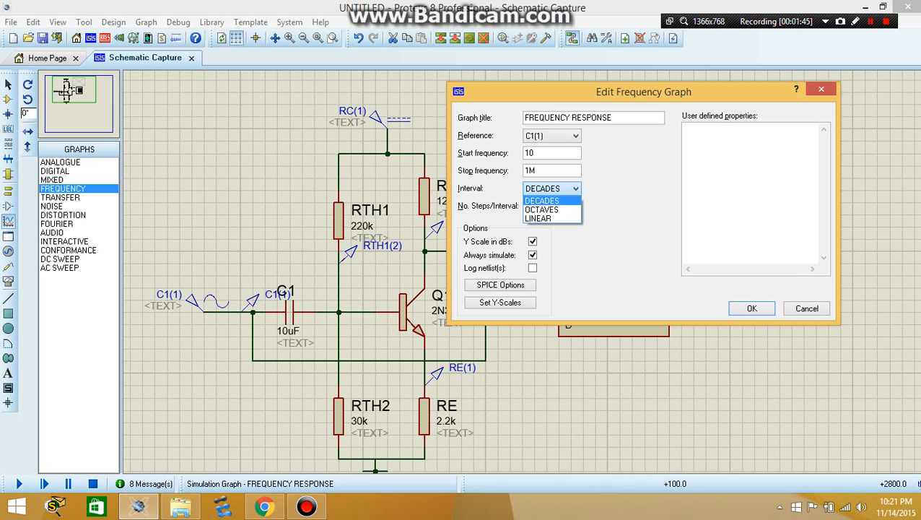
pyautogui.click(543, 201)
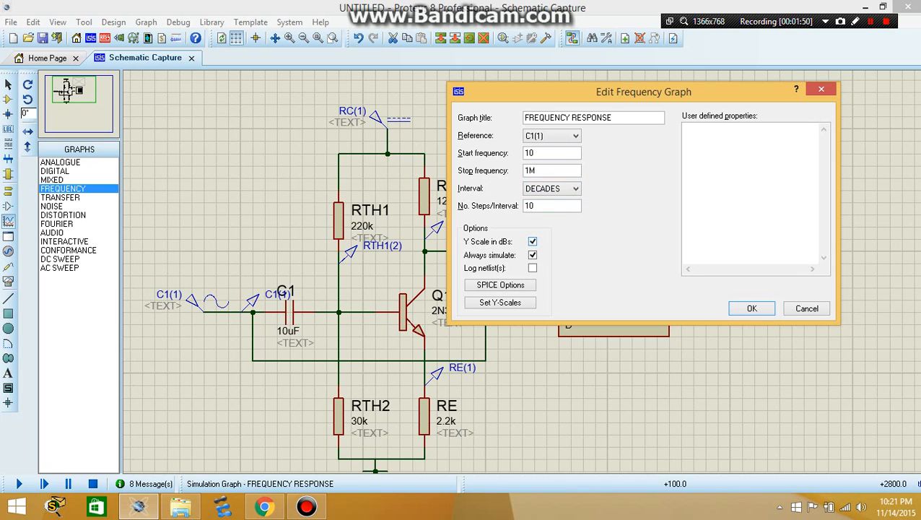
# Turn off the graph's Y scale in dBs, set the start frequency to 0.01 and the stop frequency to 100M, and apply
pyautogui.click(532, 241)
pyautogui.moveTo(529, 171); pyautogui.dragTo(523, 171)
pyautogui.write('100')
pyautogui.moveTo(536, 153); pyautogui.dragTo(524, 153)
pyautogui.write('0.01')
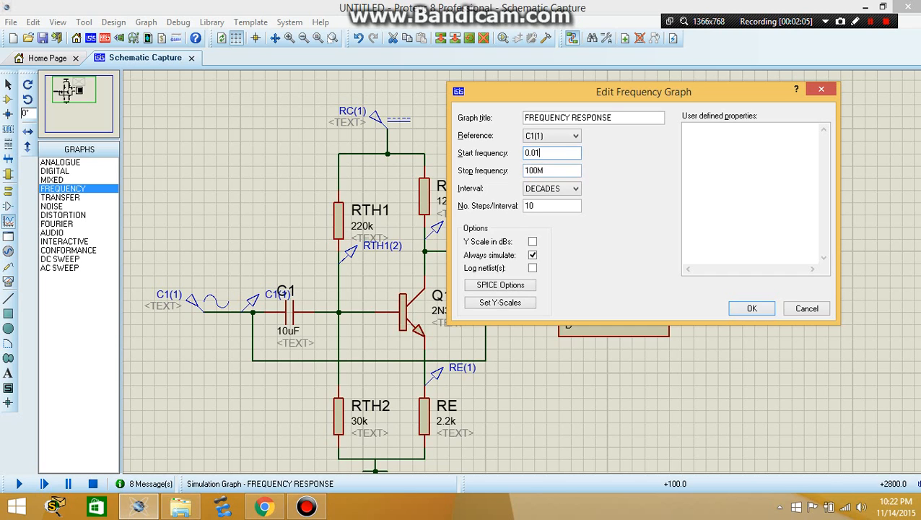
pyautogui.click(751, 308)
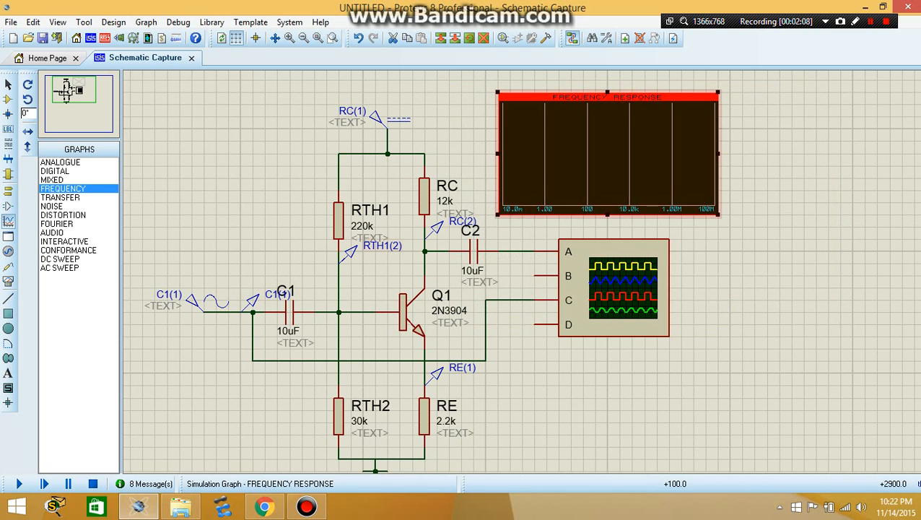
pyautogui.rightClick(640, 119)
pyautogui.click(679, 177)
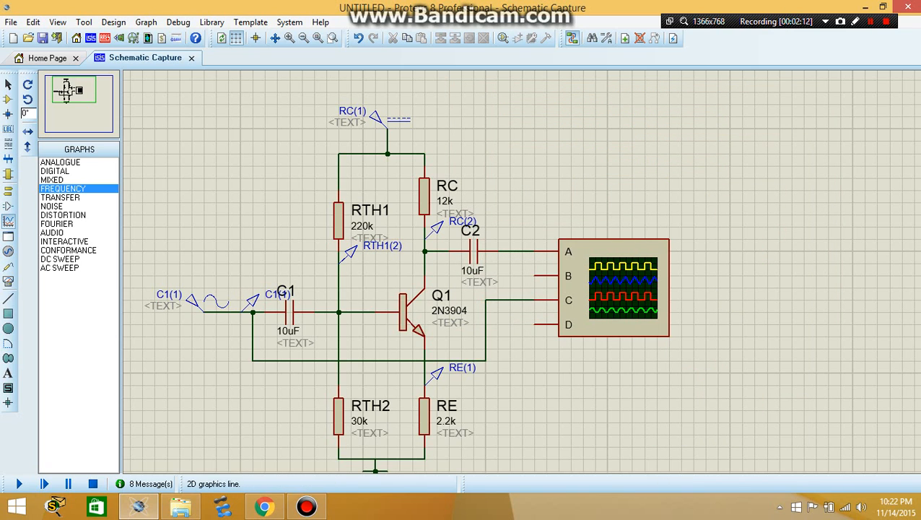
pyautogui.hotkey('ctrl', 'z')
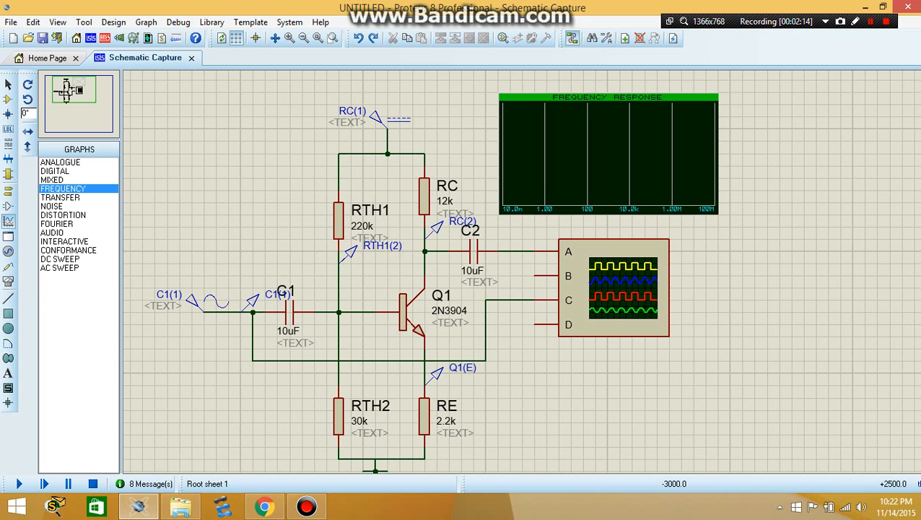
# Add a phasor trace to the frequency graph with RC(2) as probe P1
pyautogui.rightClick(700, 120)
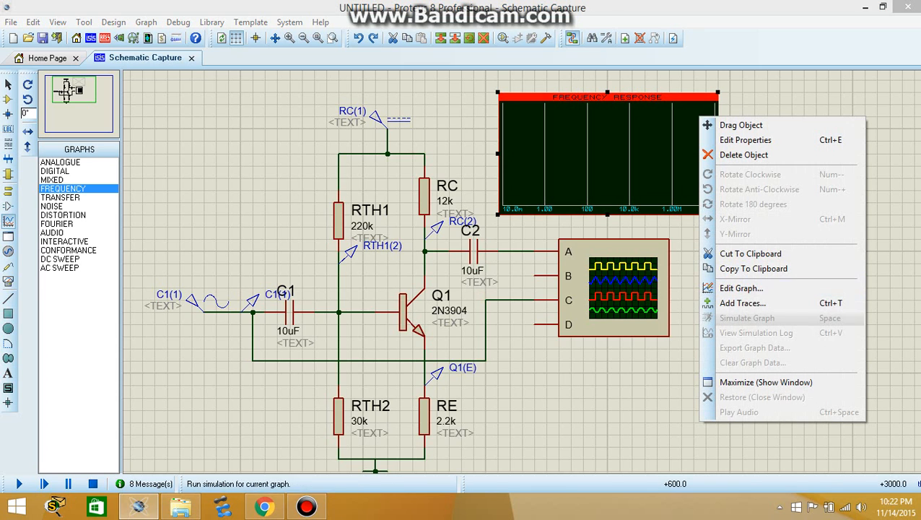
pyautogui.click(742, 303)
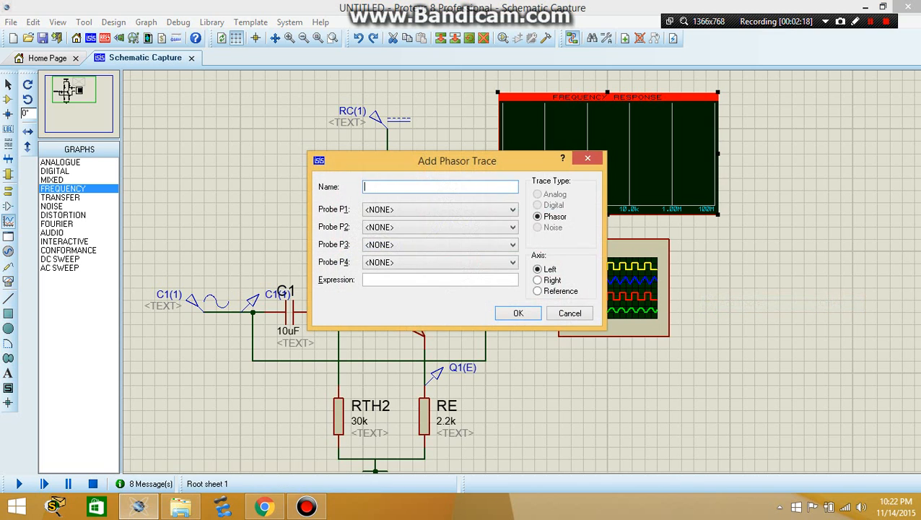
pyautogui.moveTo(456, 160)
pyautogui.mouseDown()
pyautogui.moveTo(365, 128)
pyautogui.moveTo(829, 227)
pyautogui.moveTo(726, 239)
pyautogui.mouseUp()
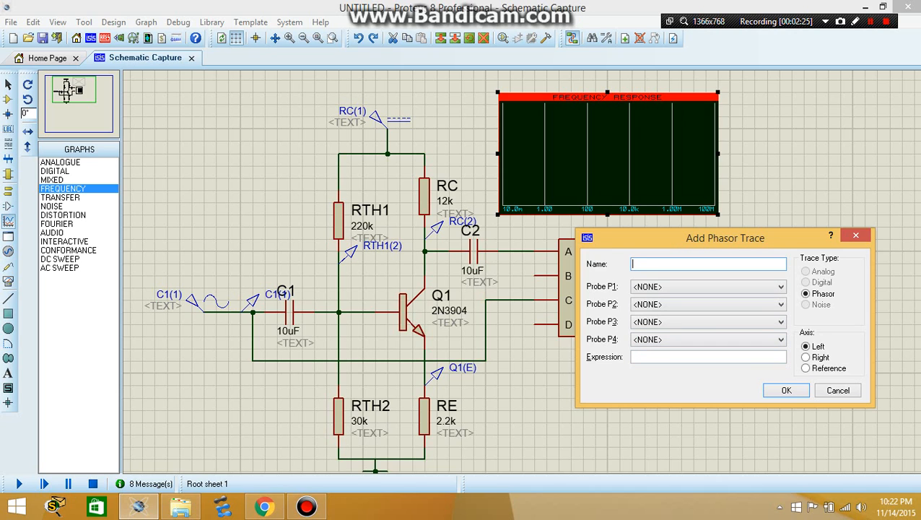
pyautogui.moveTo(725, 239); pyautogui.dragTo(711, 250)
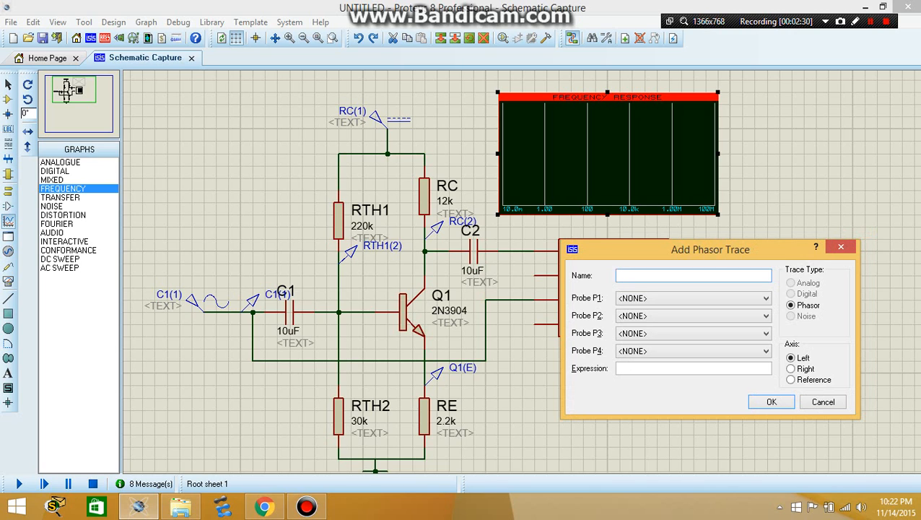
pyautogui.moveTo(711, 249); pyautogui.dragTo(765, 242)
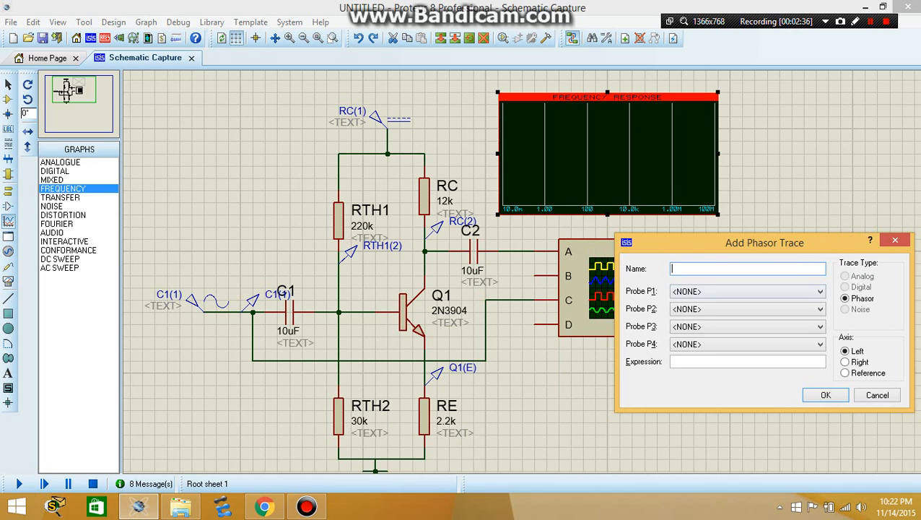
pyautogui.click(819, 292)
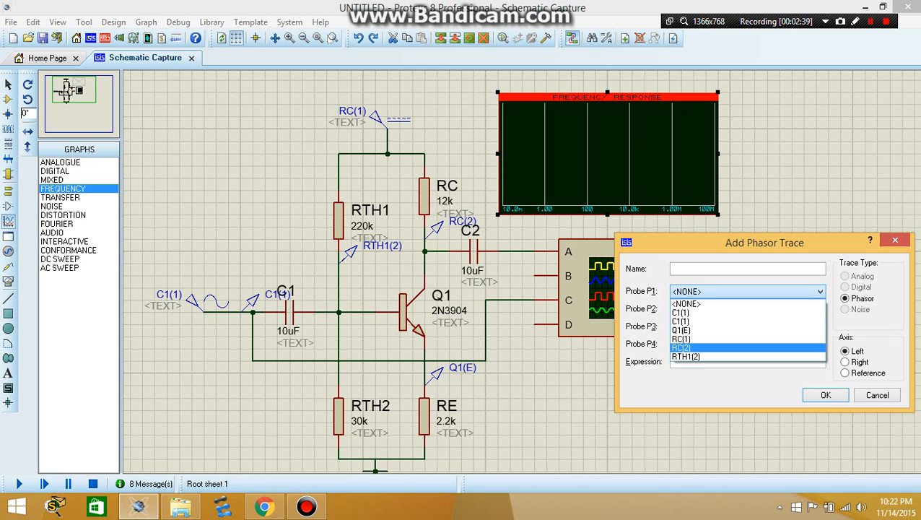
pyautogui.click(681, 347)
pyautogui.click(826, 395)
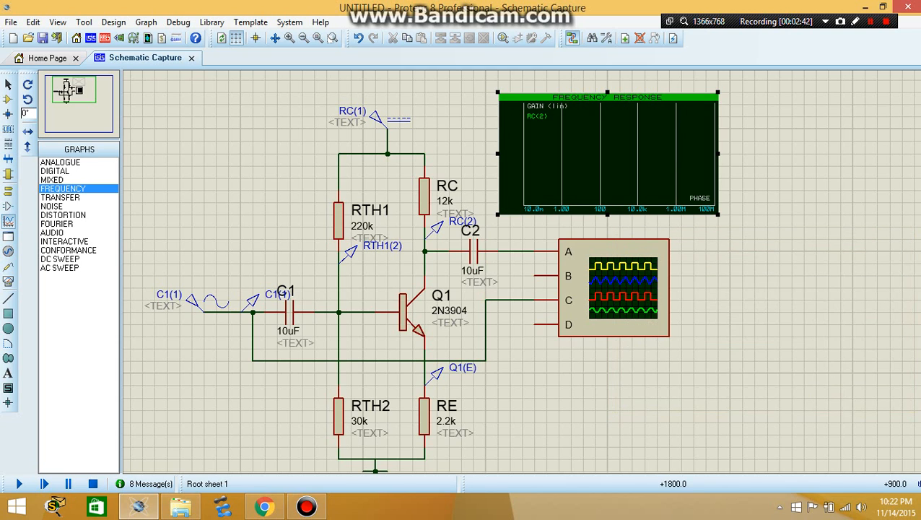
pyautogui.rightClick(591, 138)
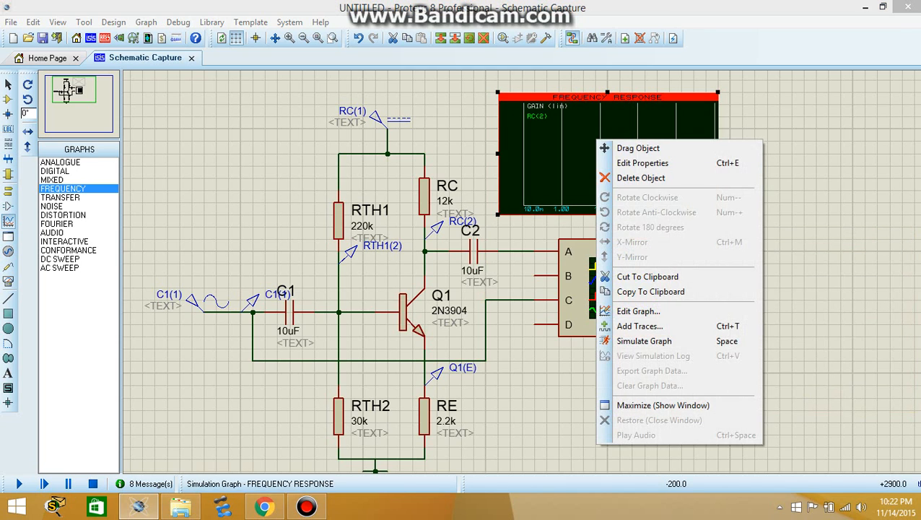
pyautogui.click(628, 311)
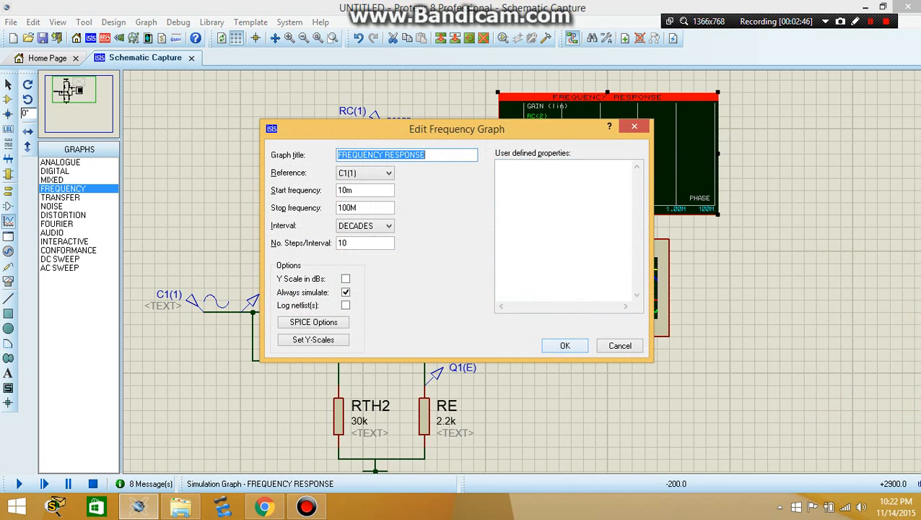
pyautogui.click(565, 344)
# Simulate the frequency graph to plot the gain trace at RC(2)
pyautogui.rightClick(605, 177)
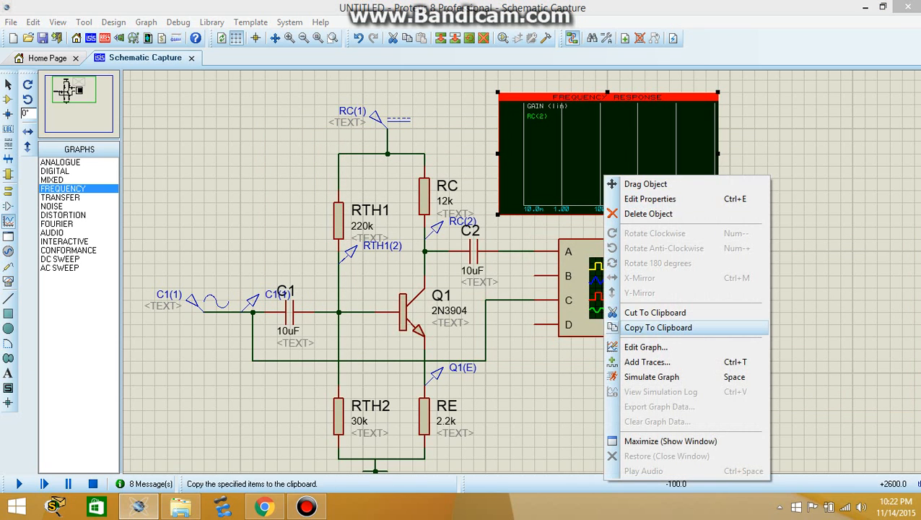
pyautogui.click(651, 376)
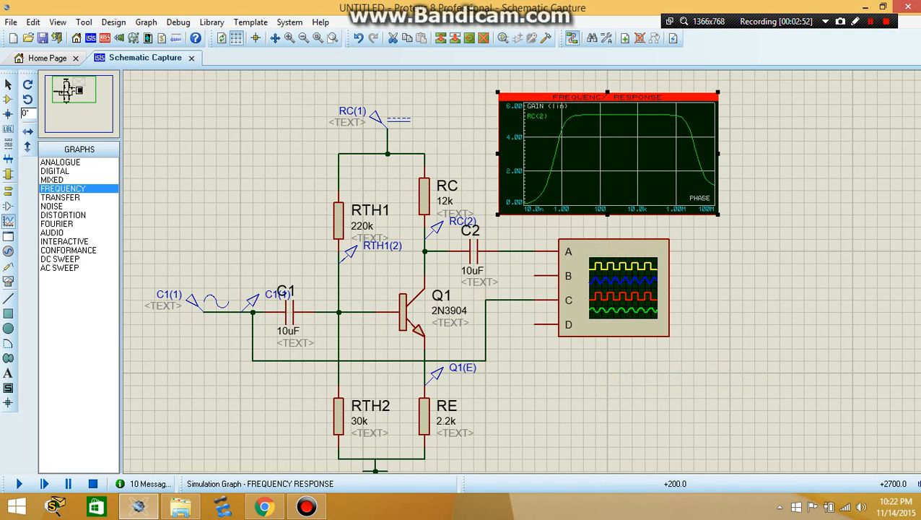
# Maximize the frequency response graph to examine the RC(2) gain curve in detail, then close its window
pyautogui.rightClick(640, 156)
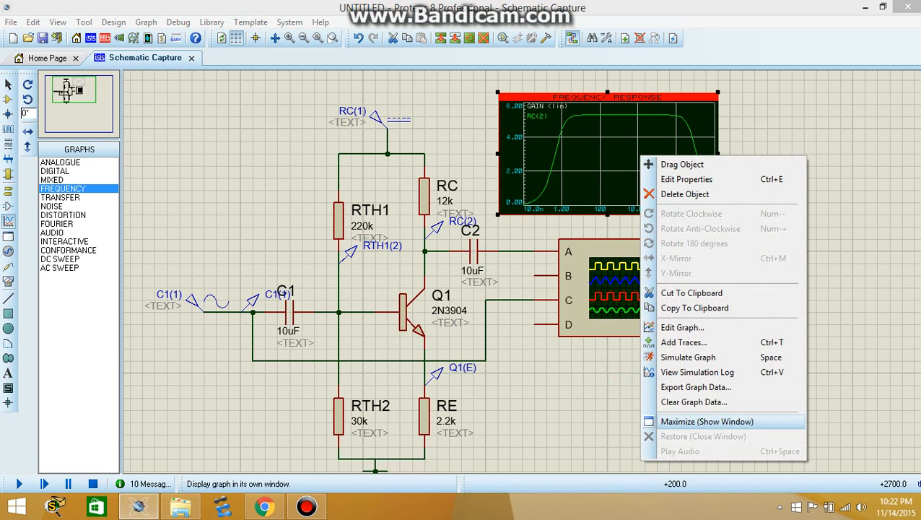
pyautogui.click(707, 420)
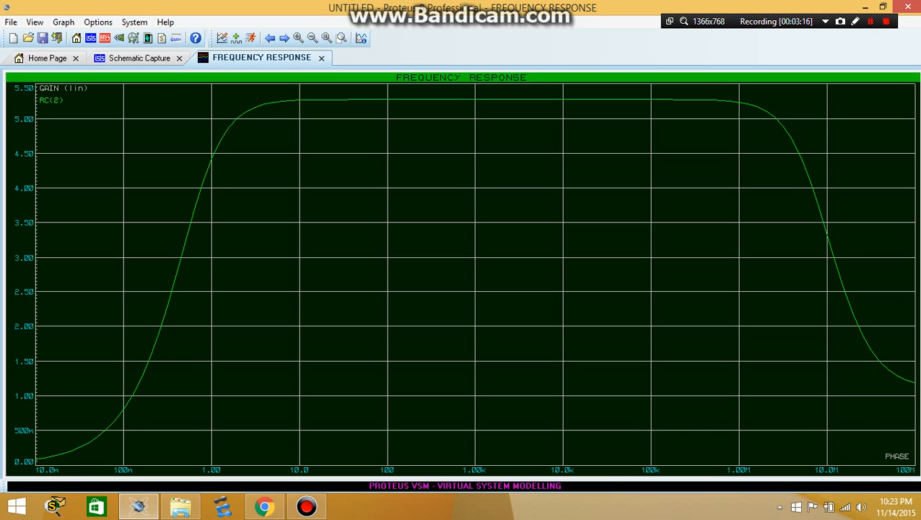
pyautogui.click(139, 58)
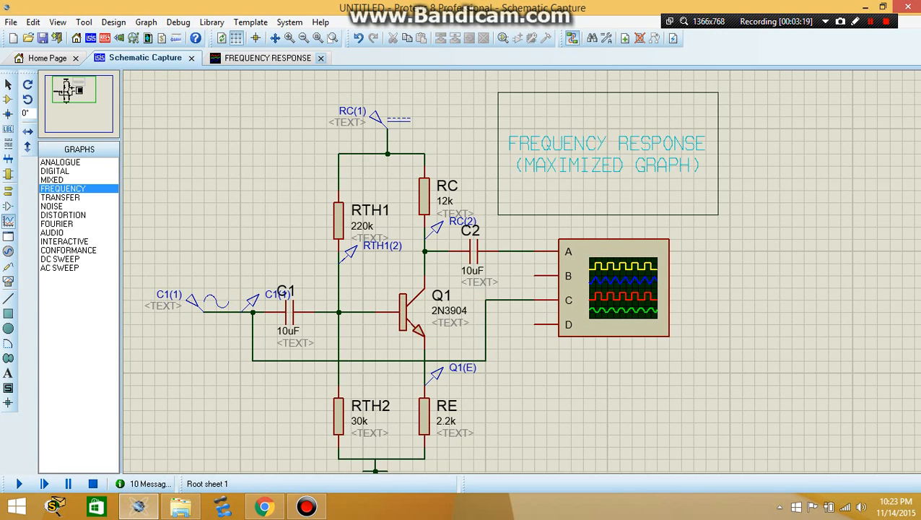
pyautogui.click(322, 58)
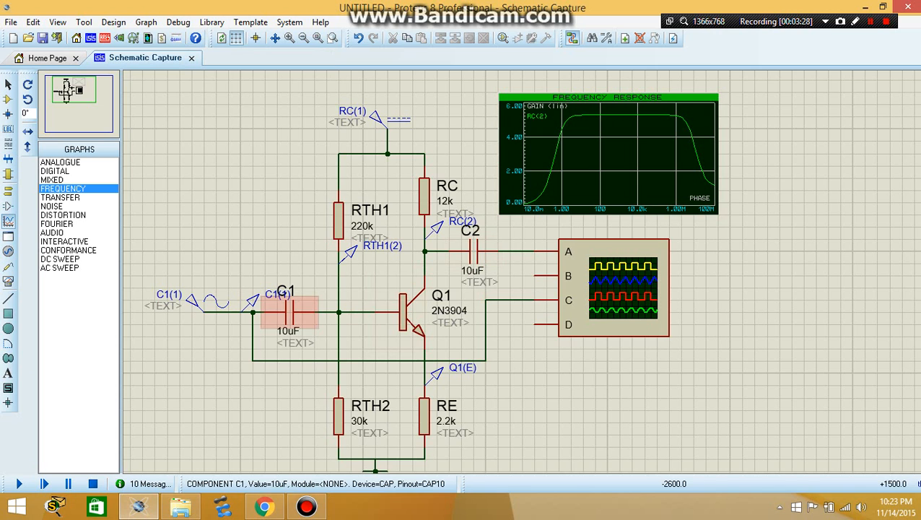
# Set the capacitance of input capacitor C1 to 10nF and simulate the frequency response graph again
pyautogui.rightClick(303, 311)
pyautogui.doubleClick(290, 312)
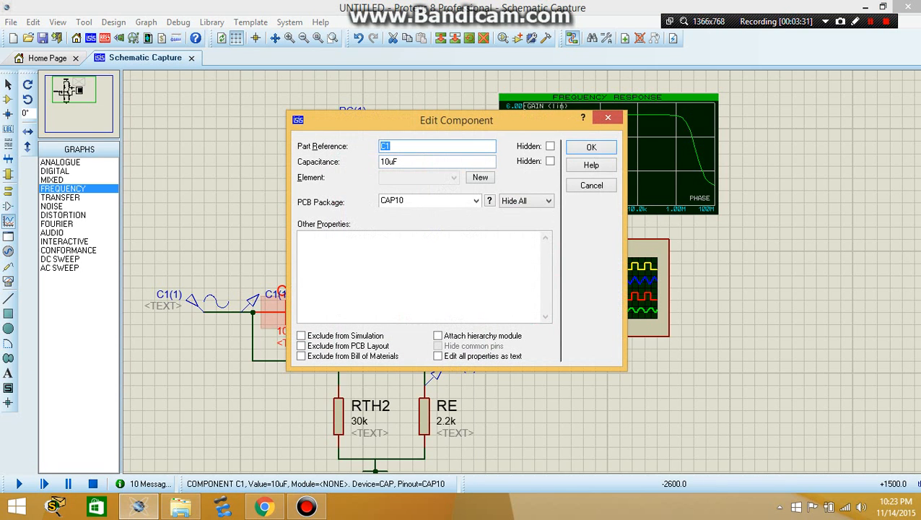
pyautogui.click(389, 161)
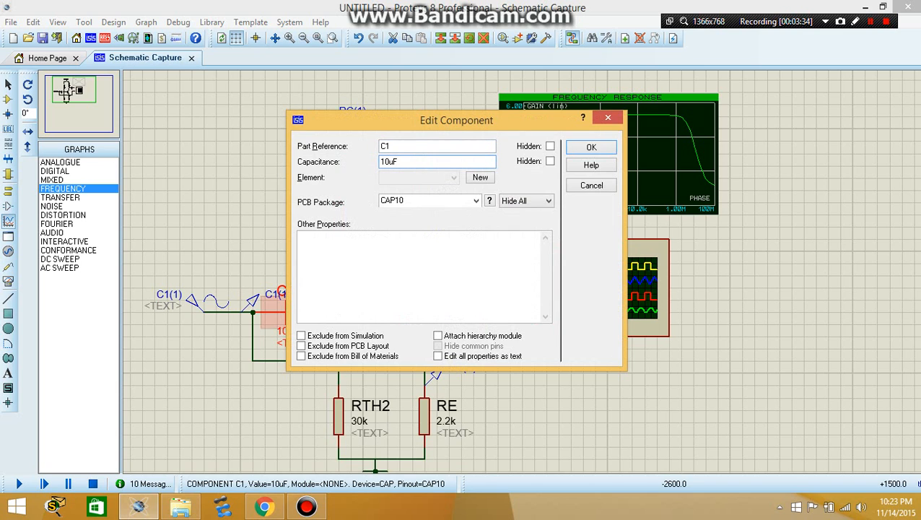
pyautogui.moveTo(387, 162); pyautogui.dragTo(393, 162)
pyautogui.write('n')
pyautogui.click(591, 148)
pyautogui.rightClick(586, 156)
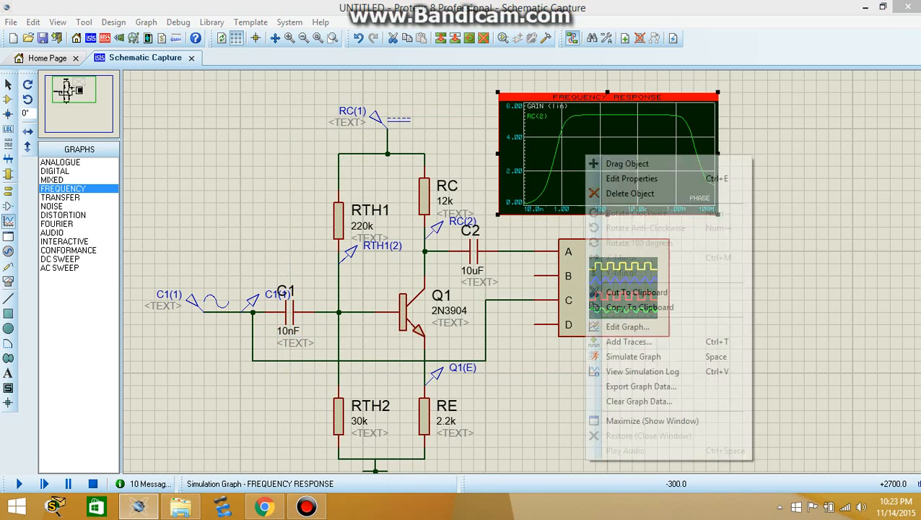
pyautogui.click(632, 357)
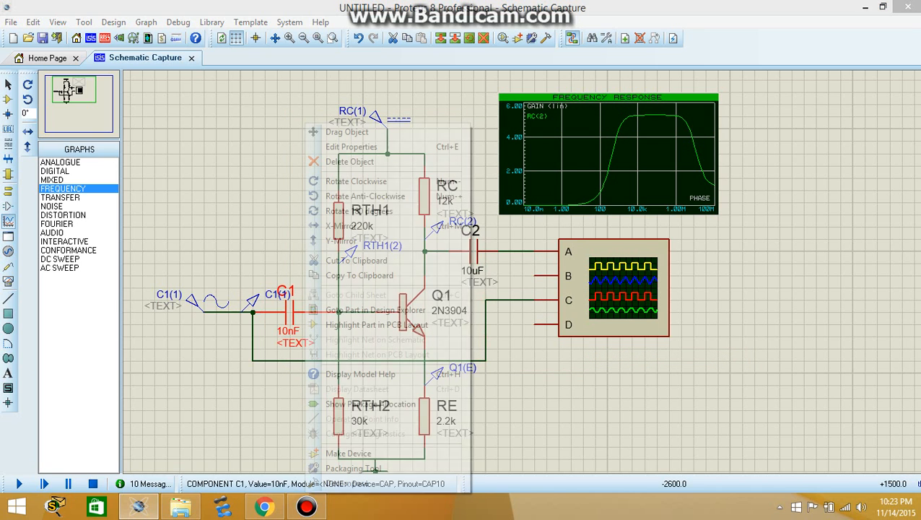
# Set the capacitance of C1 back to 10uF and re-simulate the frequency response graph with its settings kept
pyautogui.rightClick(303, 317)
pyautogui.click(350, 146)
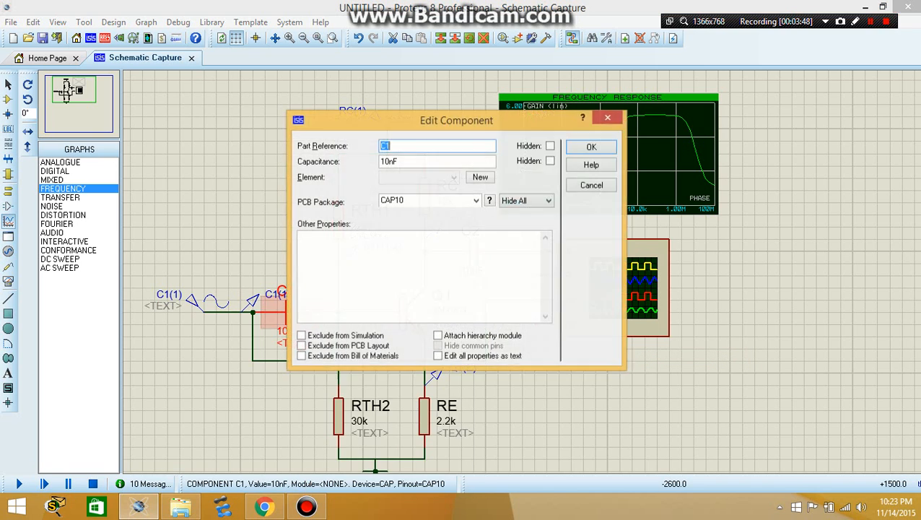
pyautogui.click(399, 162)
pyautogui.press('Left')
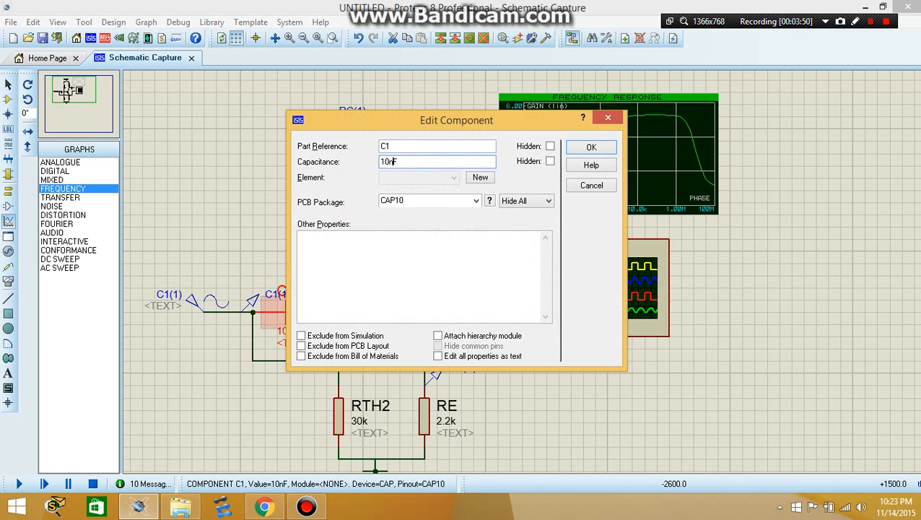
pyautogui.hotkey('shift', 'Left')
pyautogui.write('u')
pyautogui.press('Return')
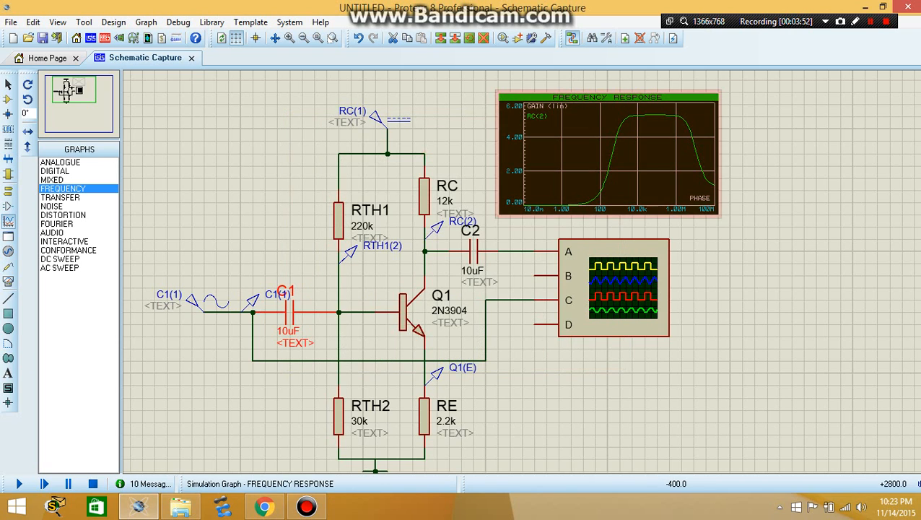
pyautogui.rightClick(604, 147)
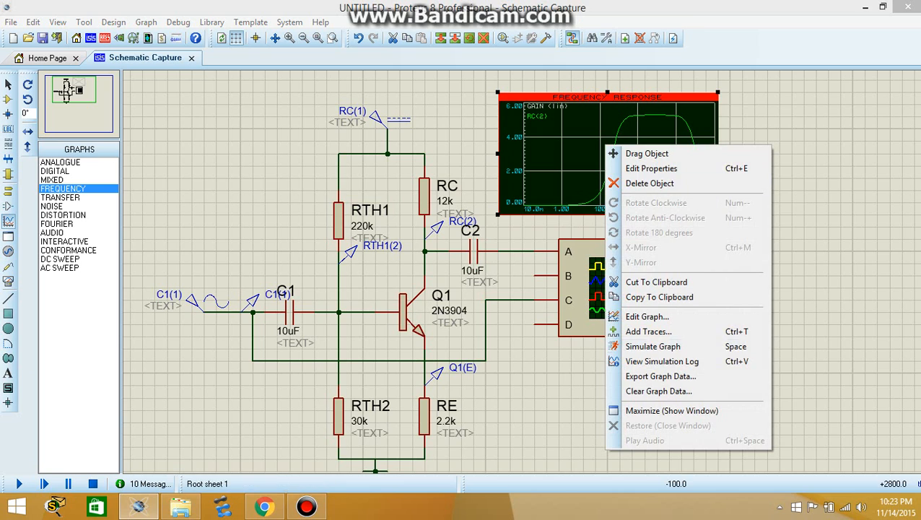
pyautogui.click(652, 346)
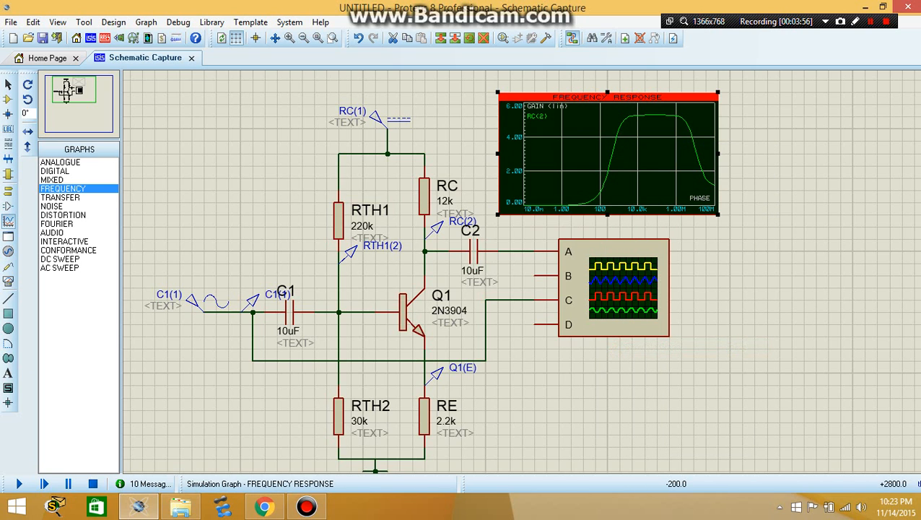
pyautogui.doubleClick(587, 157)
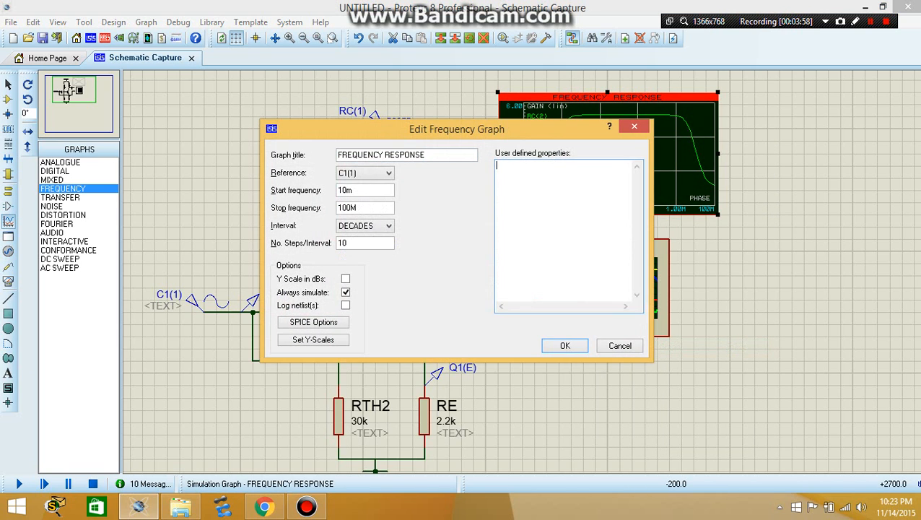
pyautogui.press('Return')
# Maximize the frequency response graph, read the midband gain with a cursor at about 1.54 kHz on the RC(2) trace, and close the window
pyautogui.rightClick(618, 156)
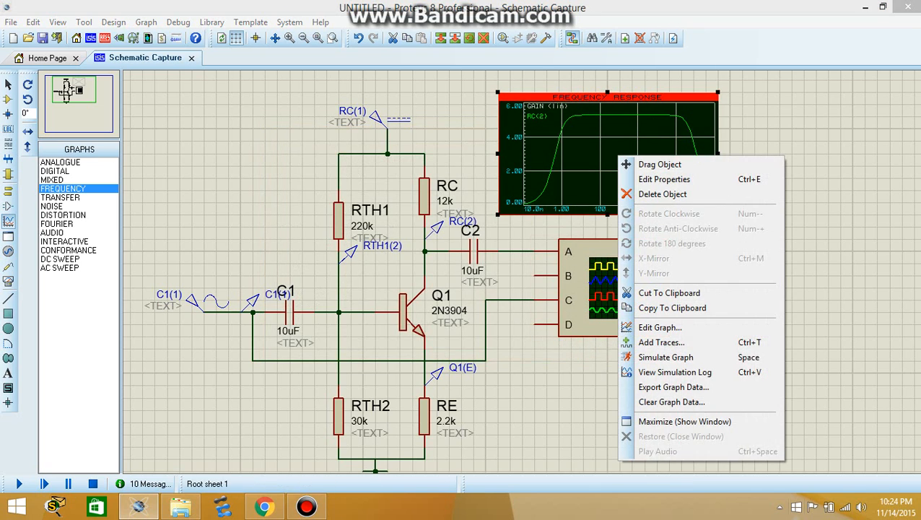
pyautogui.click(679, 421)
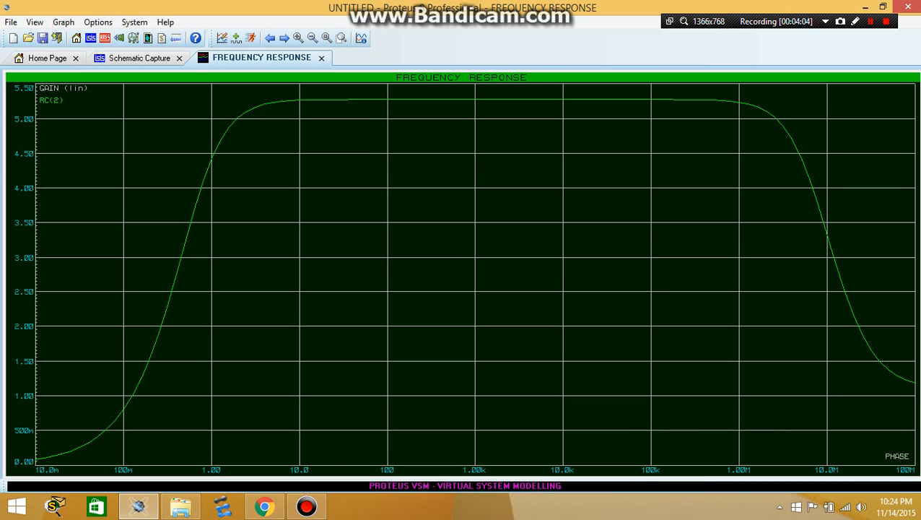
pyautogui.click(491, 98)
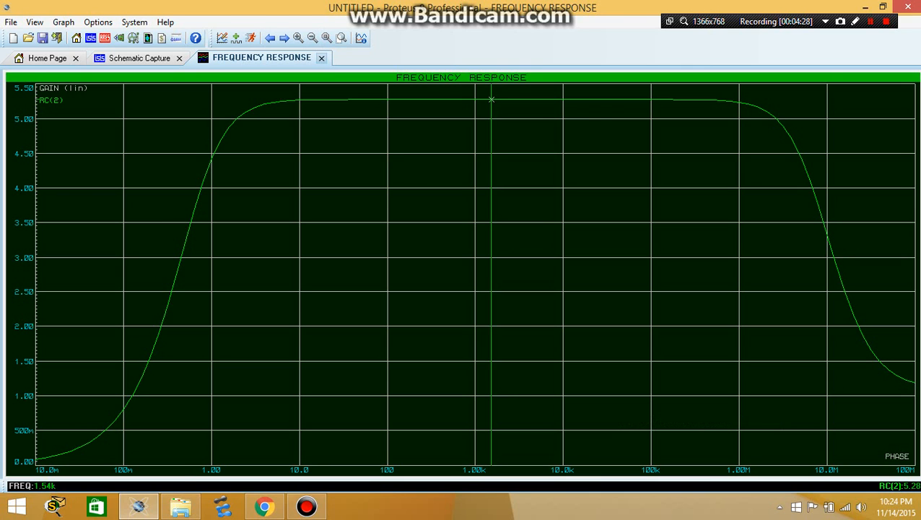
pyautogui.click(321, 58)
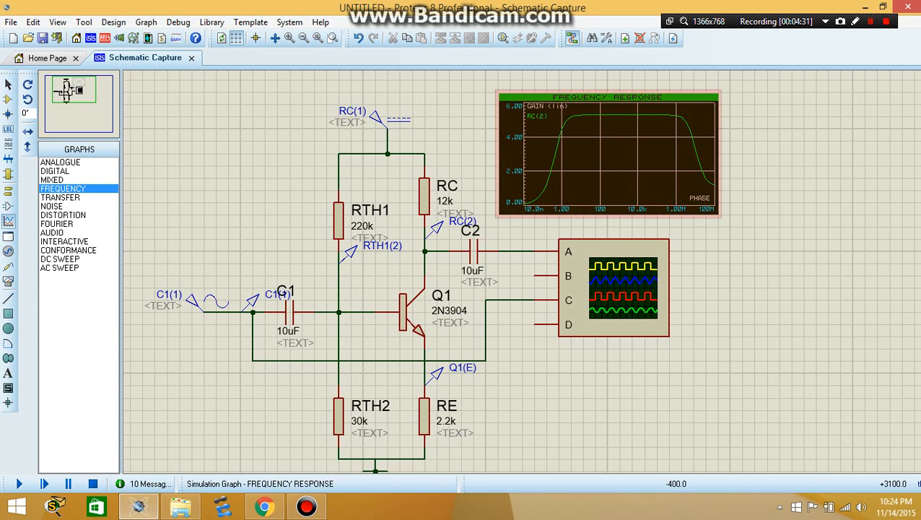
# Place a Fourier graph in the empty area beside the oscilloscope and accept its default properties
pyautogui.click(613, 184)
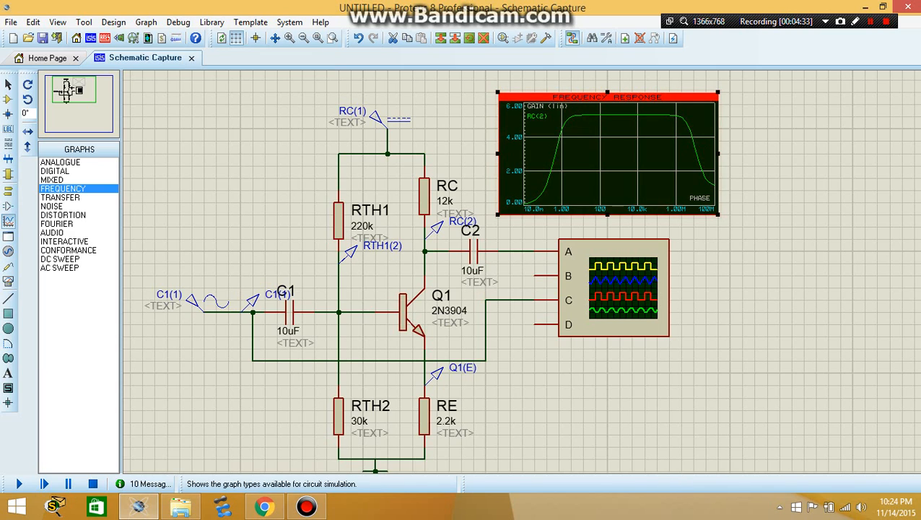
pyautogui.click(57, 224)
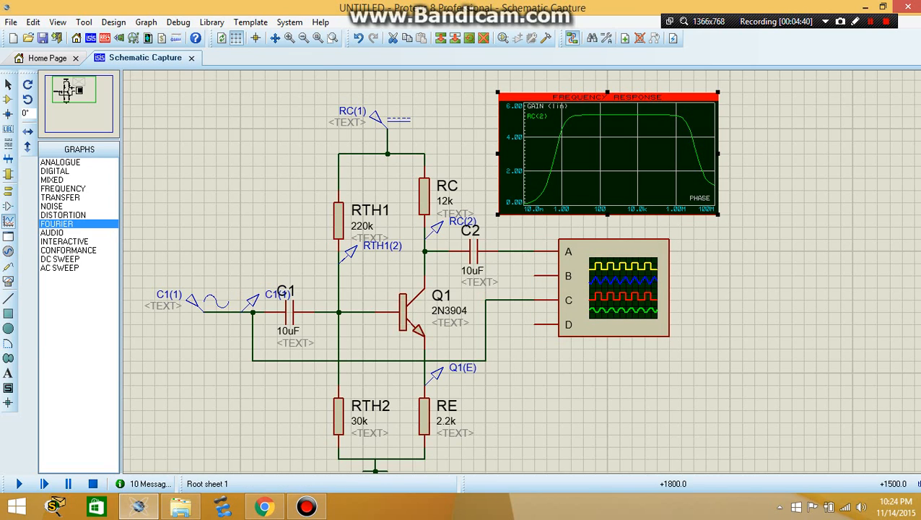
pyautogui.click(834, 312)
pyautogui.moveTo(681, 228); pyautogui.dragTo(902, 373)
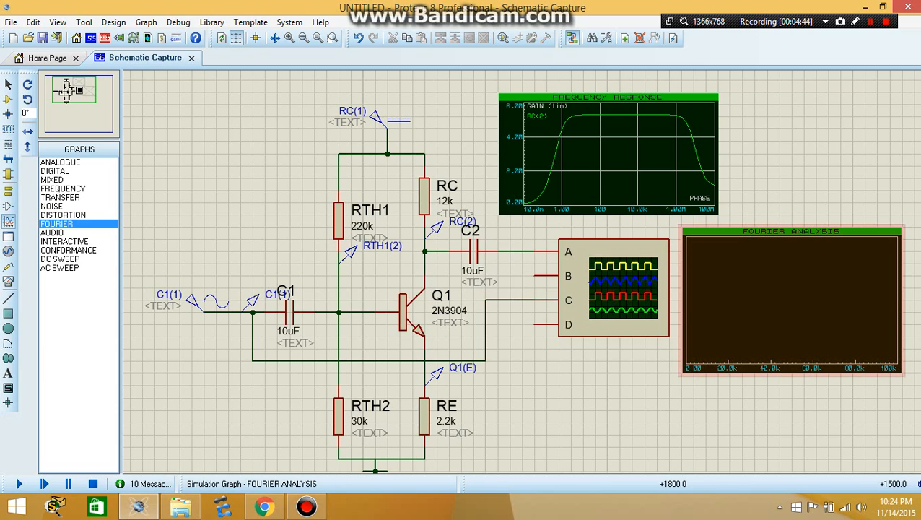
pyautogui.rightClick(810, 310)
pyautogui.click(686, 358)
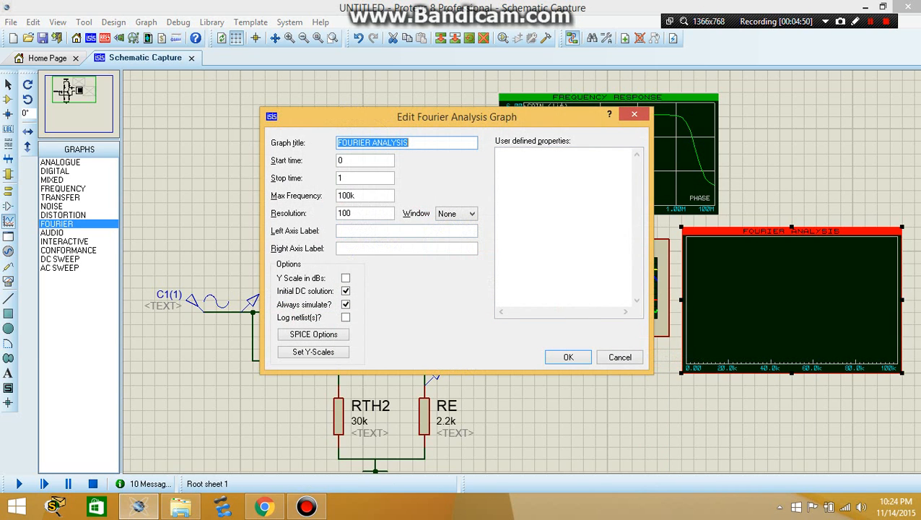
pyautogui.press('Return')
# Add an analog trace to the Fourier graph with RC(2) as probe P1
pyautogui.rightClick(758, 191)
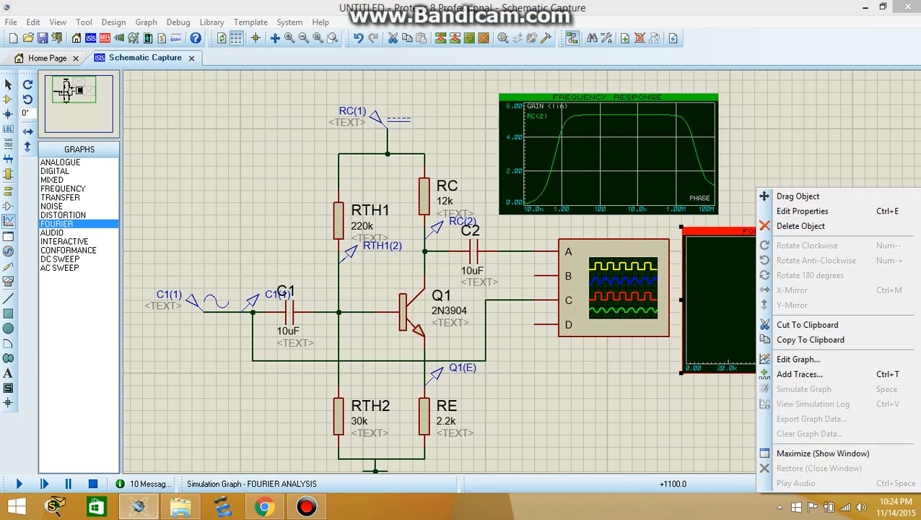
pyautogui.click(799, 374)
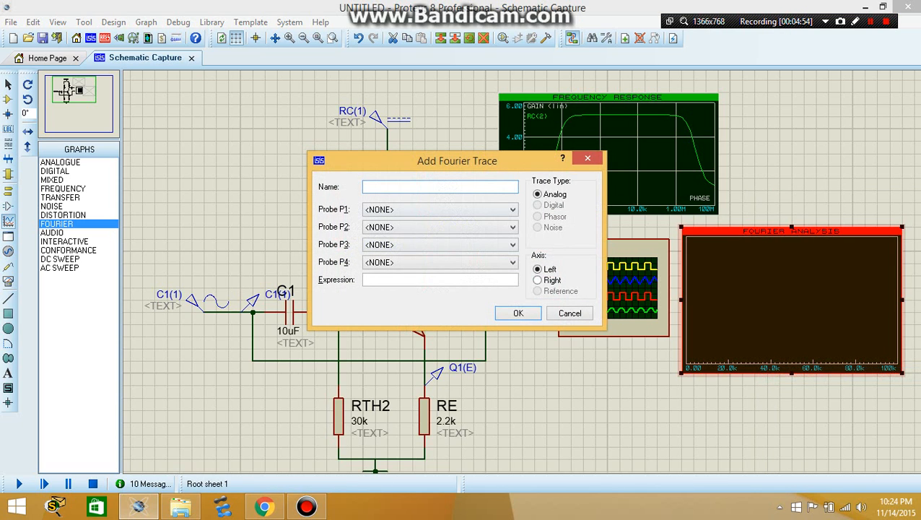
pyautogui.moveTo(476, 161)
pyautogui.mouseDown()
pyautogui.moveTo(745, 278)
pyautogui.moveTo(674, 279)
pyautogui.moveTo(673, 265)
pyautogui.mouseUp()
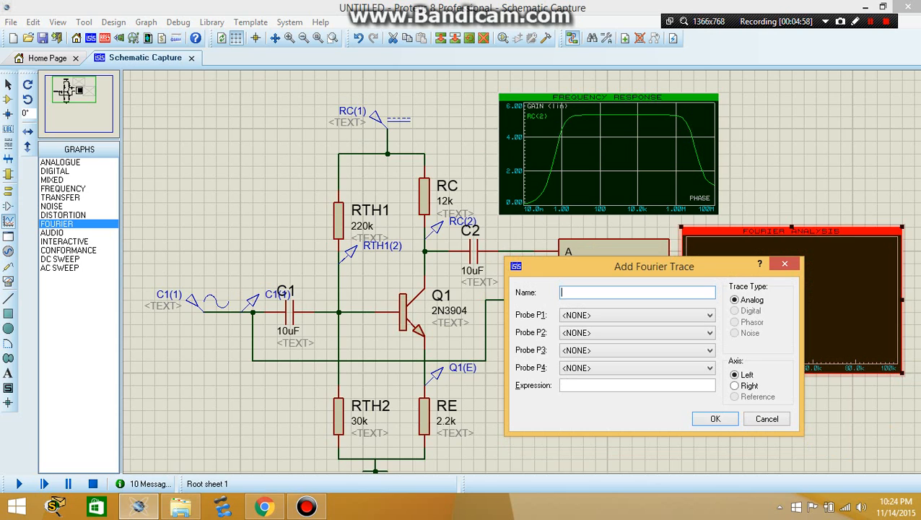
pyautogui.click(709, 315)
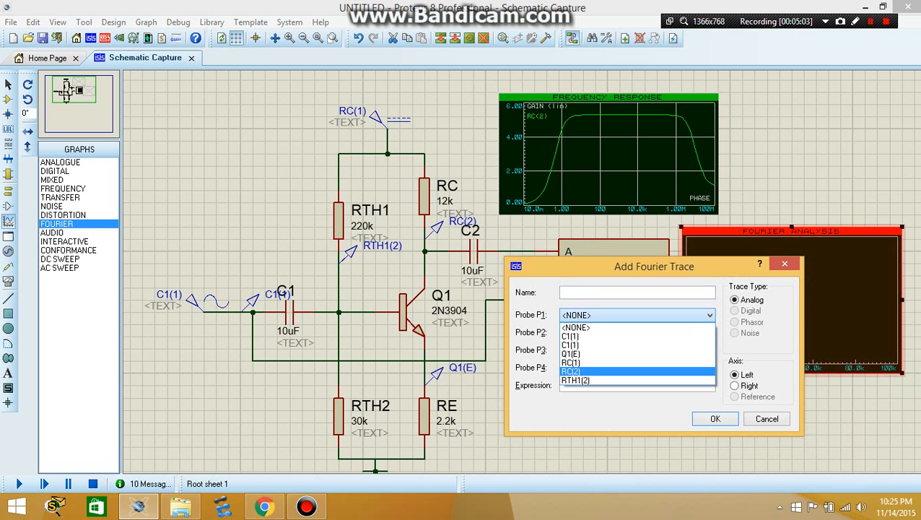
pyautogui.click(578, 371)
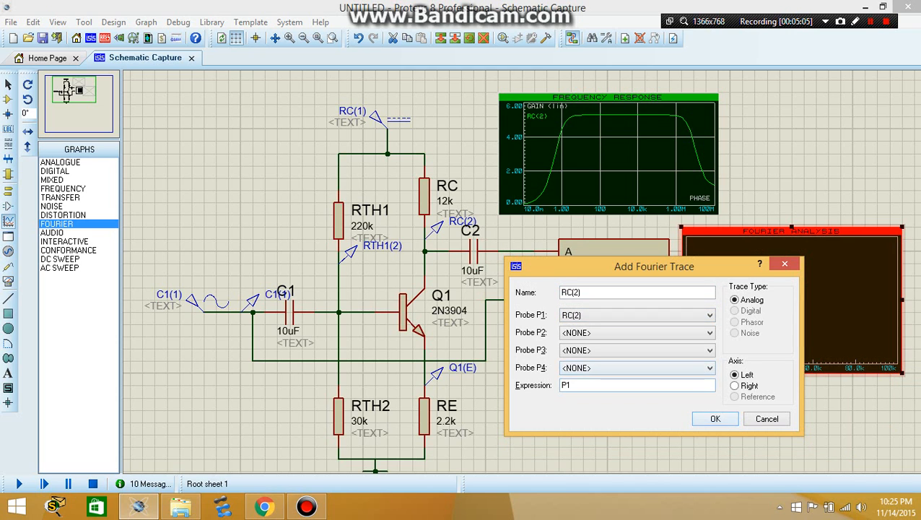
pyautogui.click(715, 419)
# Simulate the Fourier analysis graph and maximize it to show the RC(2) spectrum
pyautogui.rightClick(750, 307)
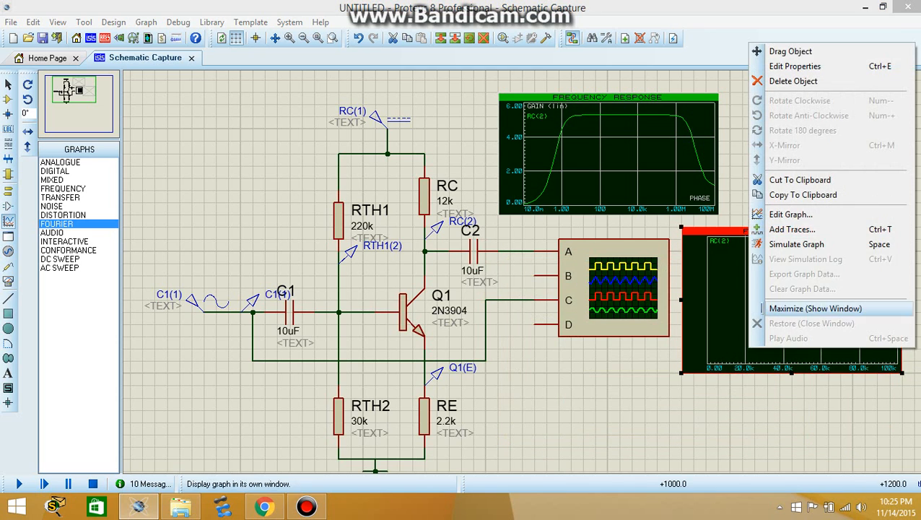
pyautogui.click(796, 244)
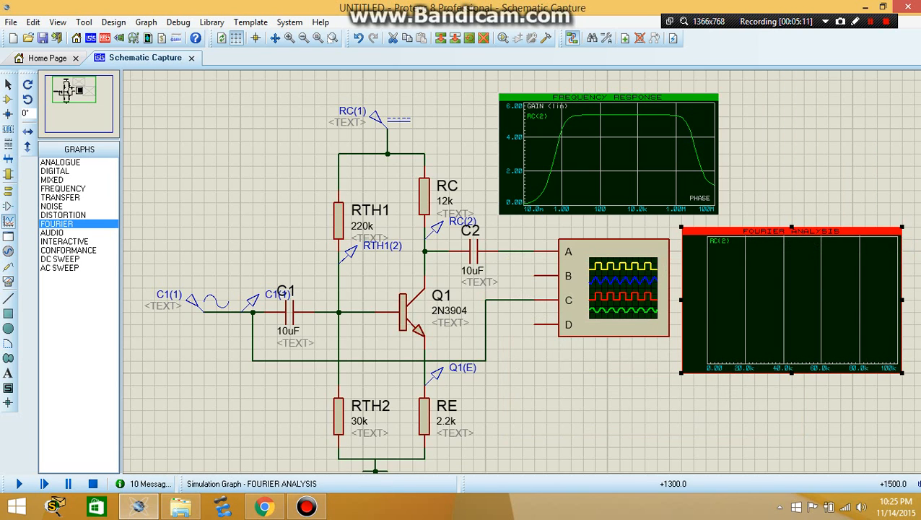
pyautogui.rightClick(748, 307)
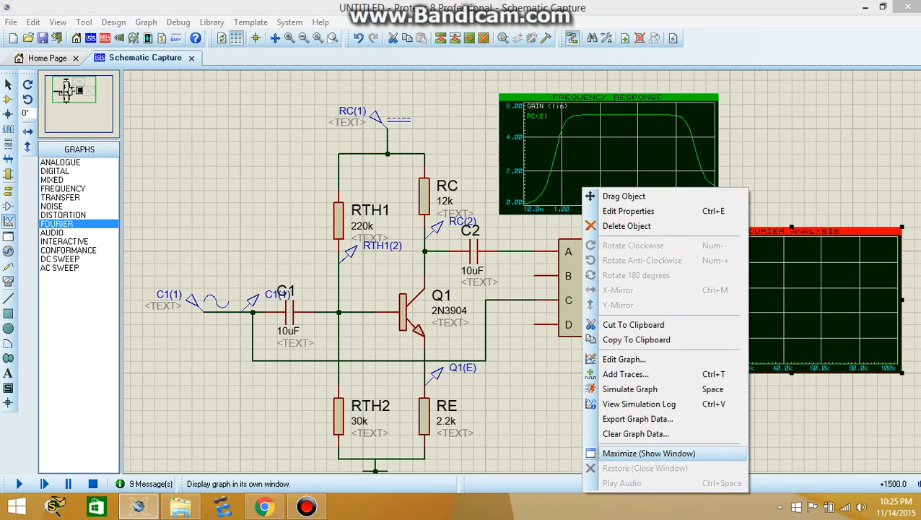
pyautogui.click(649, 453)
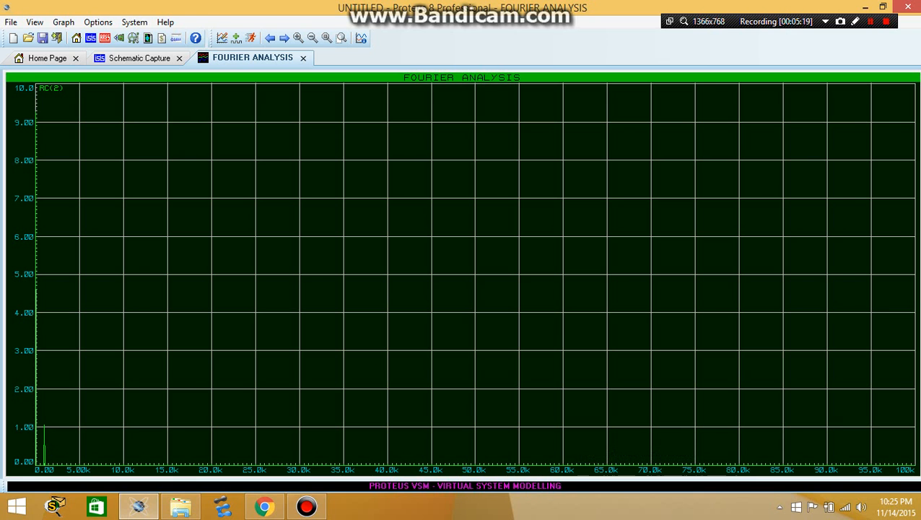
# Check the frequency and amplitude of sine generator C1(1) in the schematic and return to the maximized Fourier graph
pyautogui.click(139, 58)
pyautogui.doubleClick(209, 302)
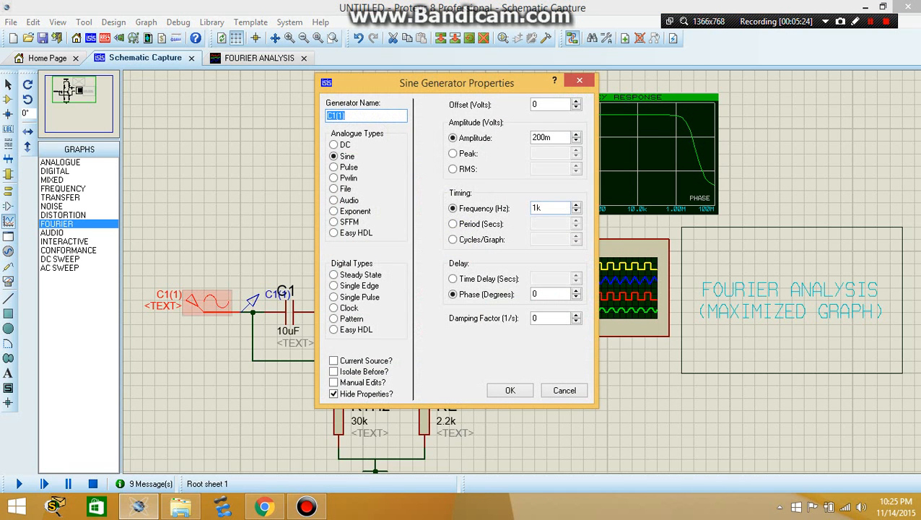
pyautogui.click(544, 207)
pyautogui.click(545, 137)
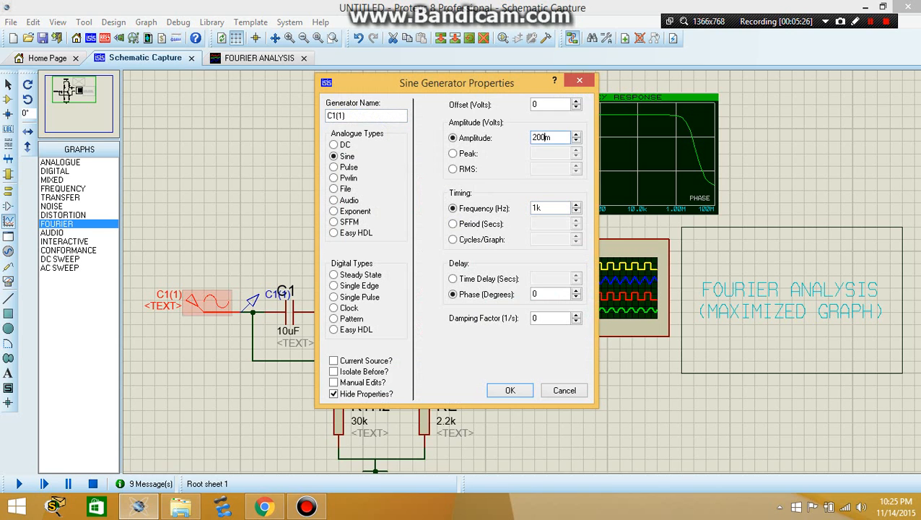
pyautogui.press('Return')
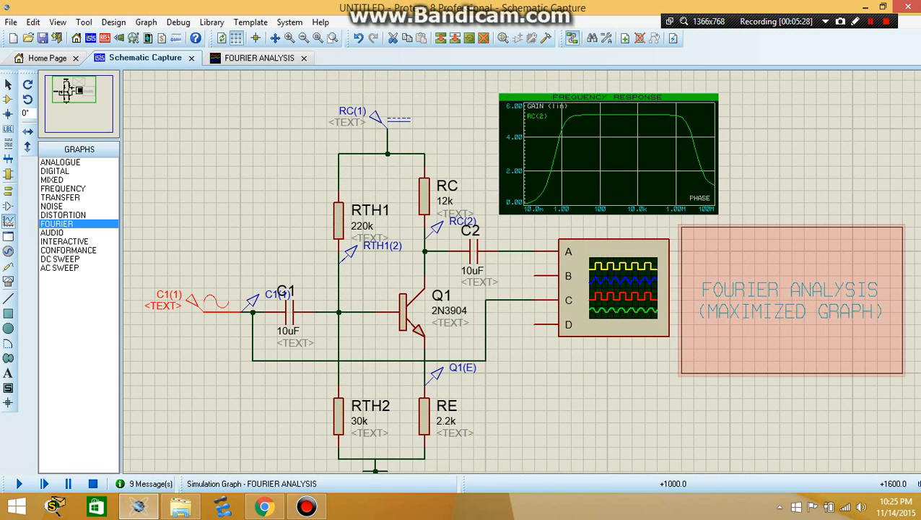
pyautogui.click(259, 58)
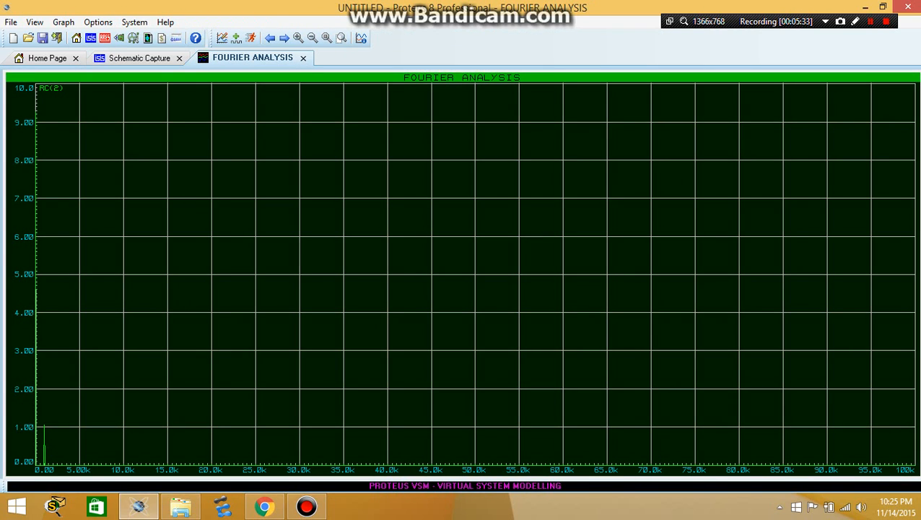
# Examine the low-frequency end of the RC(2) spectrum around 0 to 1 kHz and return to the schematic
pyautogui.scroll(4, 26, 433)
pyautogui.scroll(-1, 462, 275)
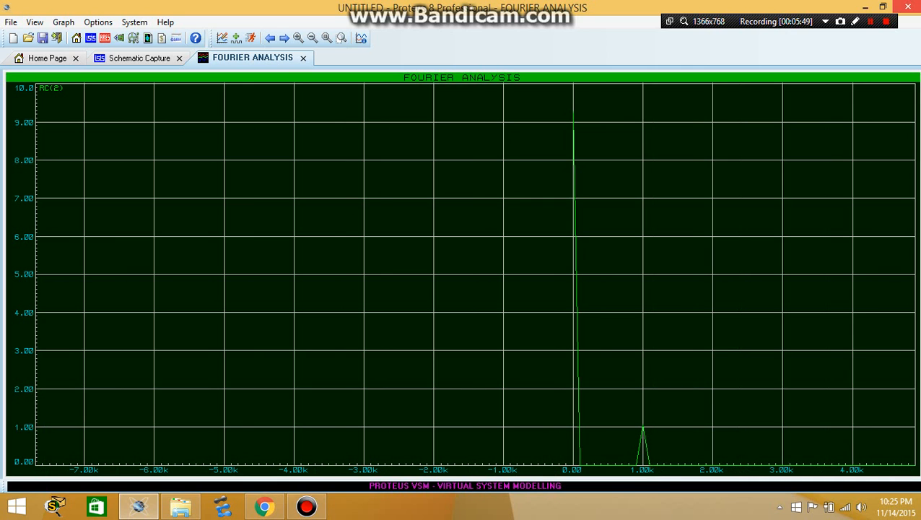
pyautogui.click(303, 58)
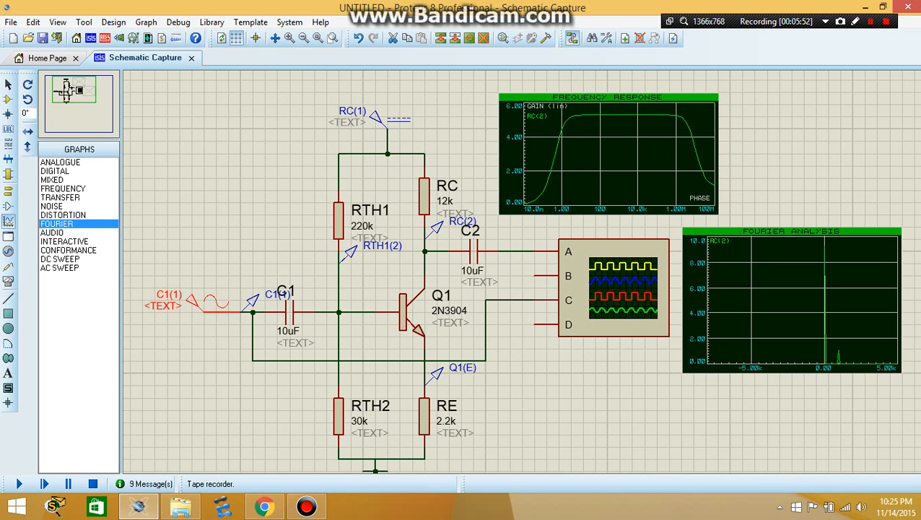
pyautogui.click(8, 251)
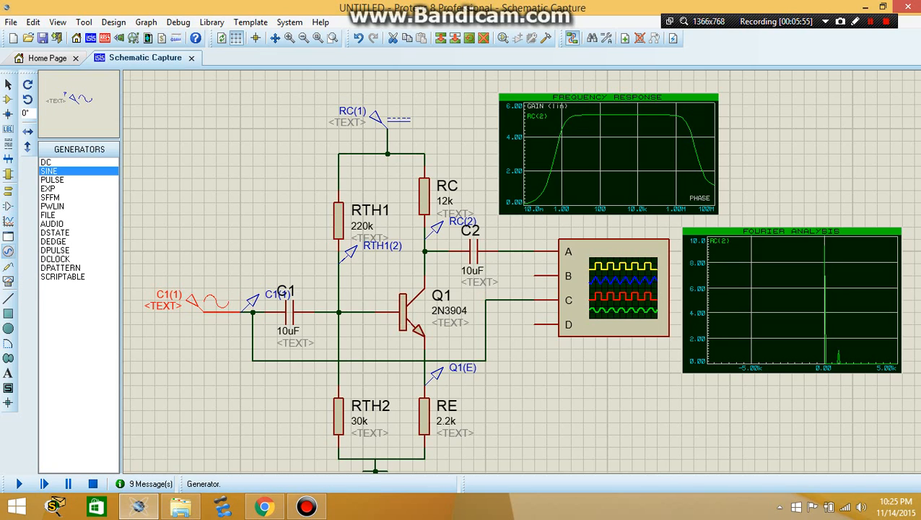
pyautogui.click(52, 180)
pyautogui.click(192, 239)
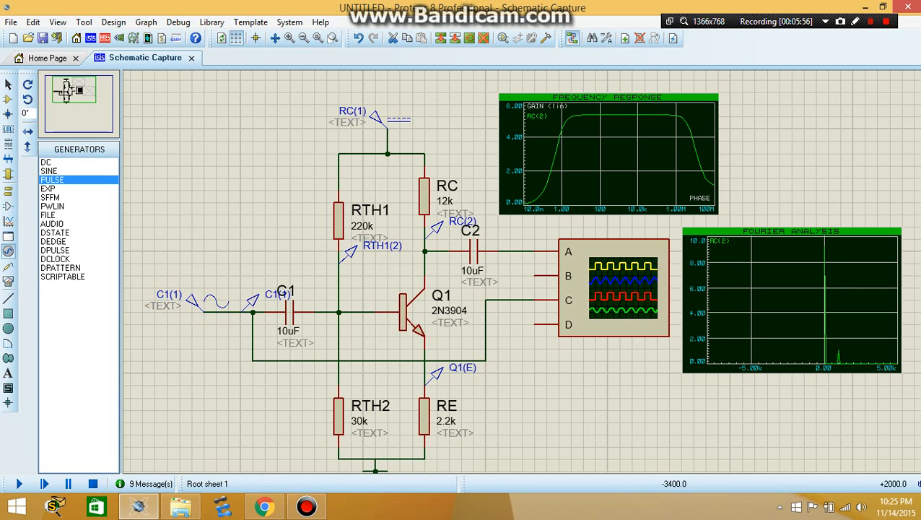
pyautogui.click(192, 239)
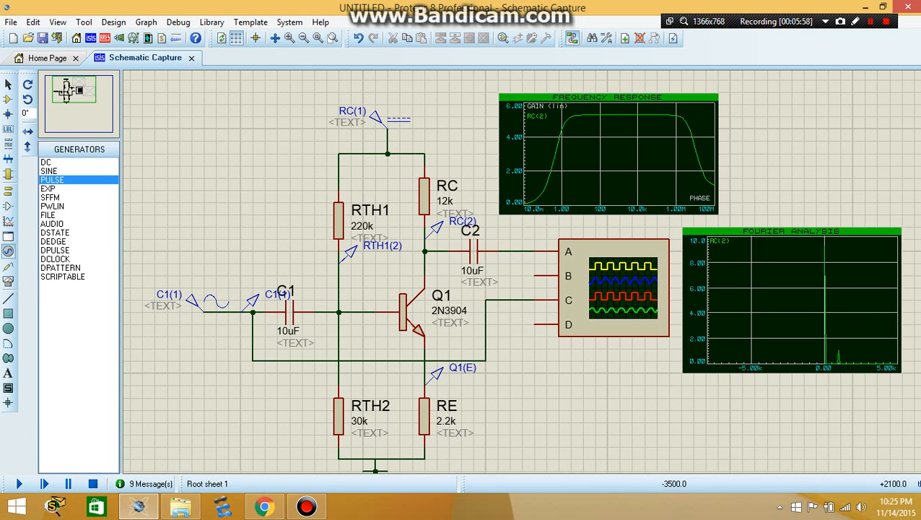
# Change generator C1(1) to an analogue pulse source with a frequency of 10k Hz and a pulsed high voltage of 1 V
pyautogui.doubleClick(209, 301)
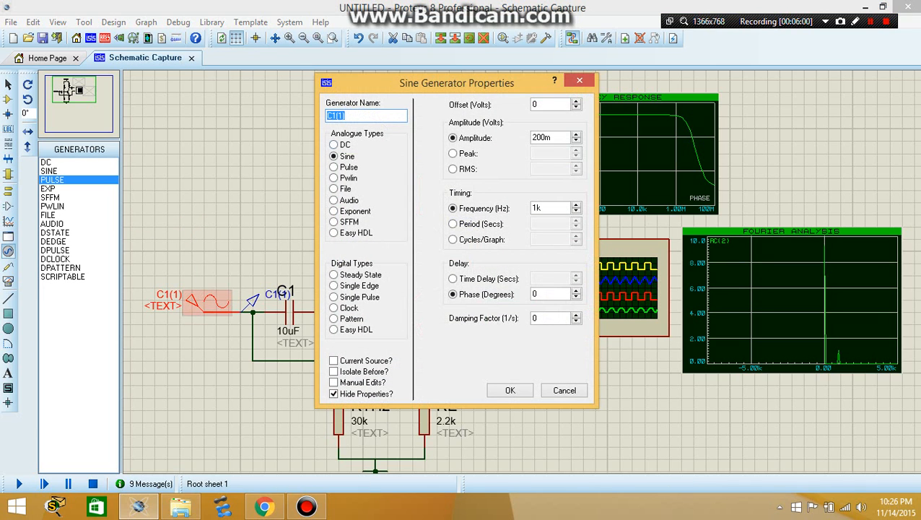
pyautogui.click(333, 167)
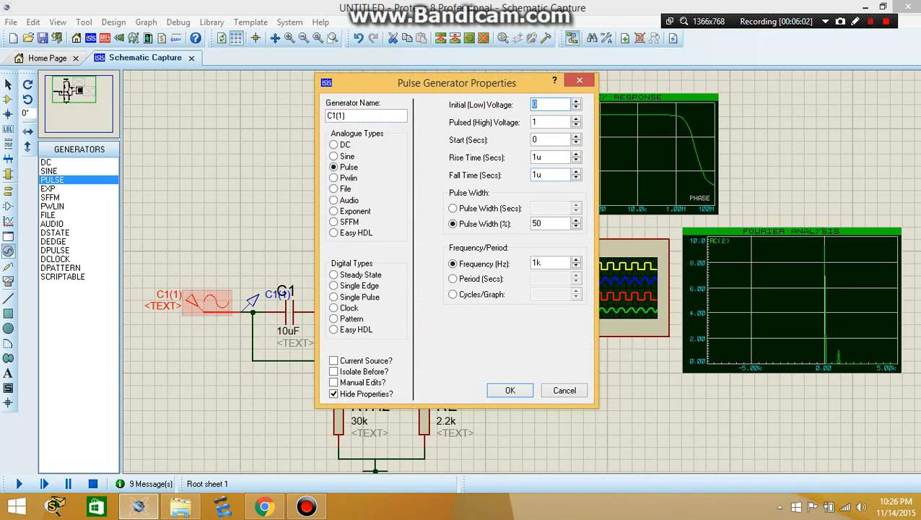
pyautogui.click(545, 263)
pyautogui.press('Left')
pyautogui.write('0')
pyautogui.click(545, 122)
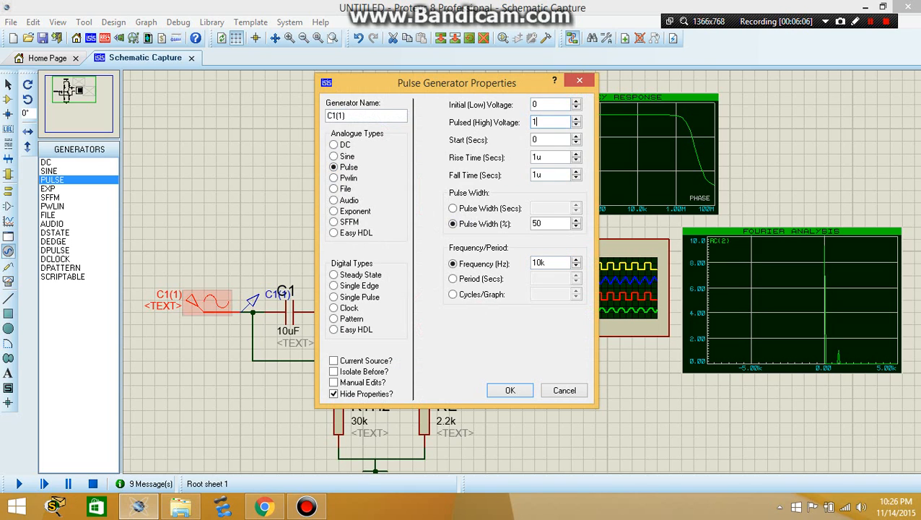
pyautogui.write('0')
pyautogui.press('BackSpace')
pyautogui.press('BackSpace')
pyautogui.write('1')
pyautogui.click(510, 390)
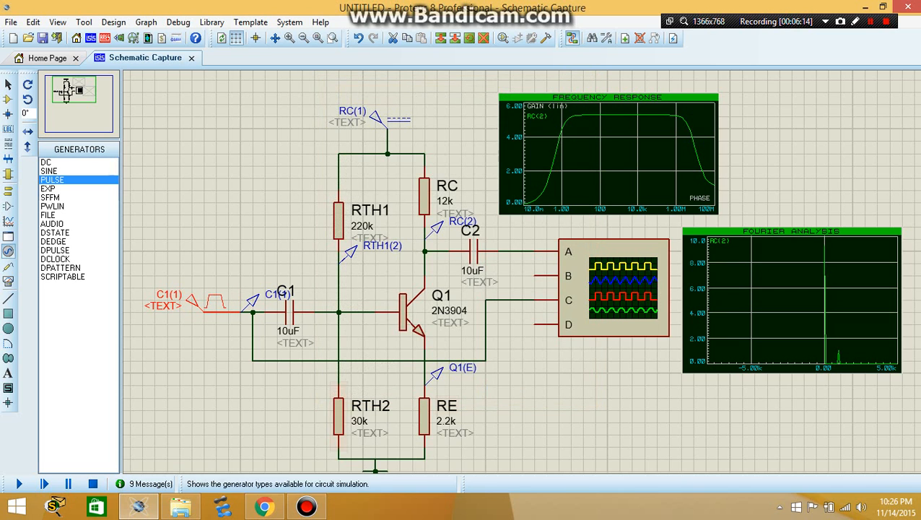
# Simulate the Fourier analysis graph again with the pulse input and maximize it in its own window
pyautogui.rightClick(767, 303)
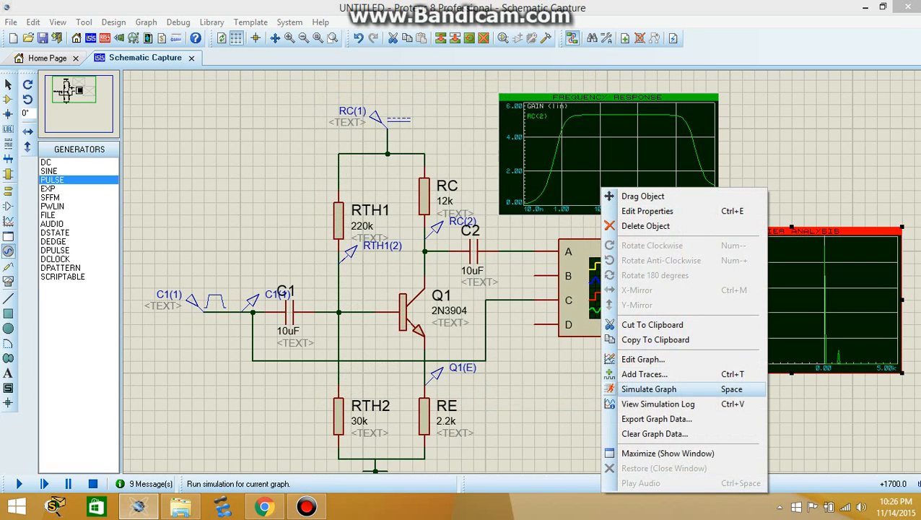
pyautogui.click(649, 388)
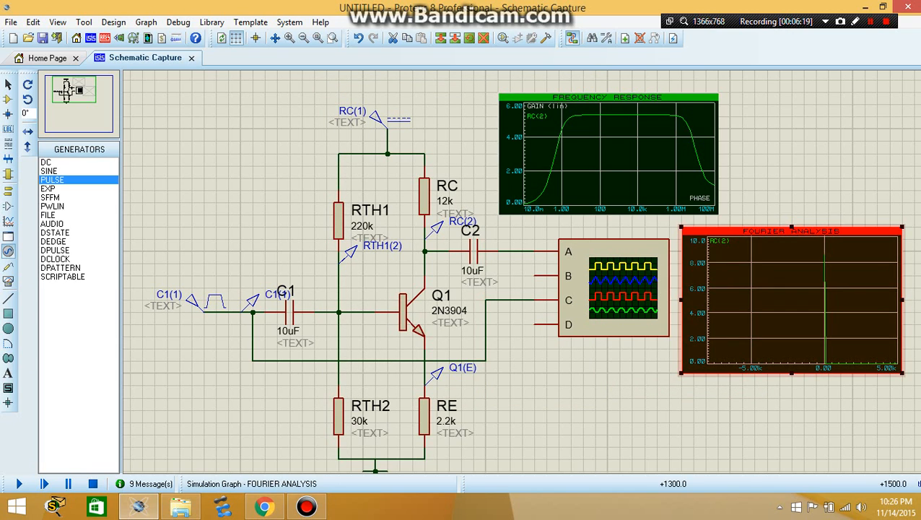
pyautogui.rightClick(749, 303)
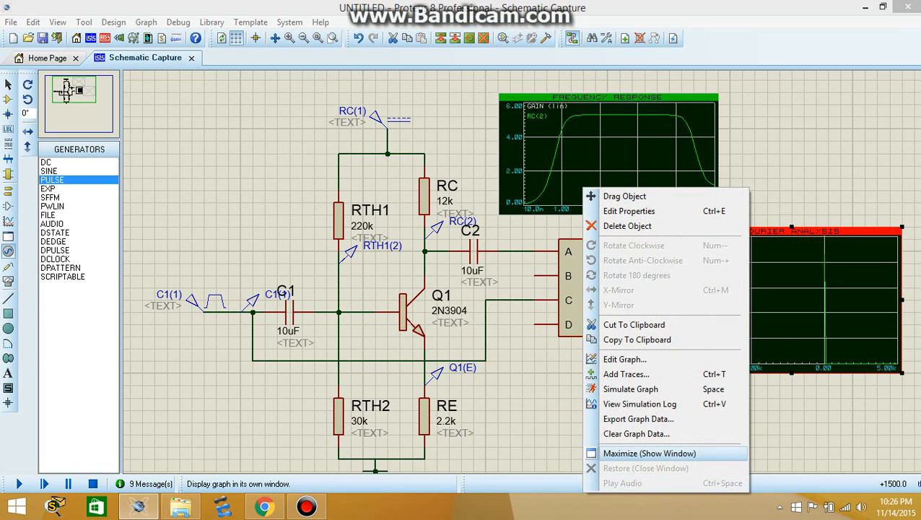
pyautogui.click(649, 452)
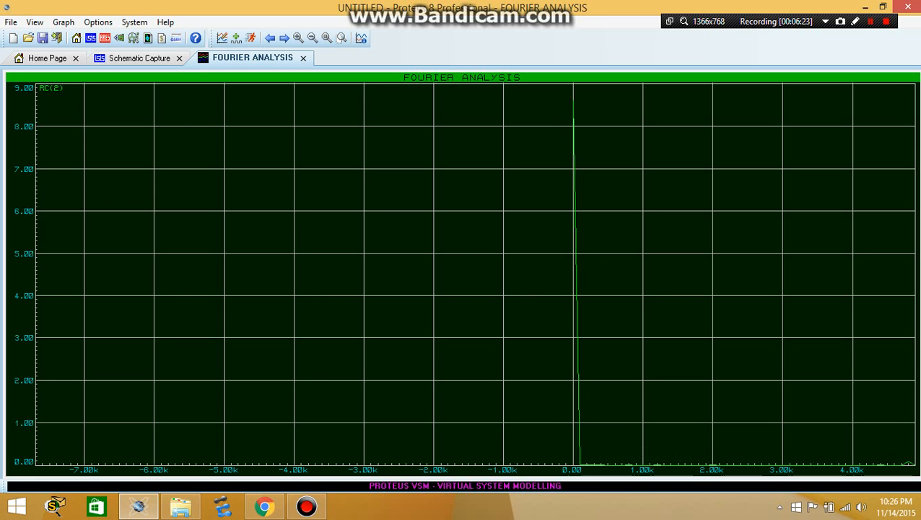
# Examine the harmonics of RC(2) between about 5 kHz and 55 kHz and close the maximized Fourier graph
pyautogui.scroll(-3, 475, 274)
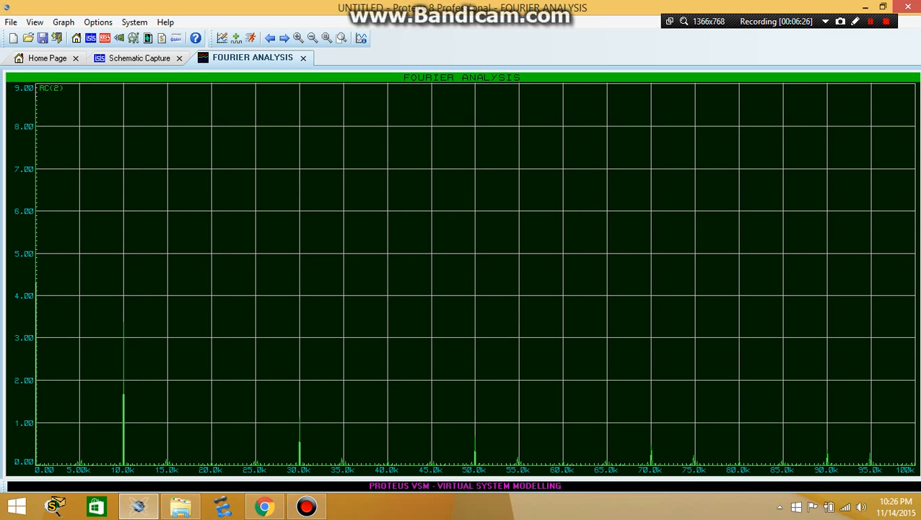
pyautogui.scroll(1, 123, 274)
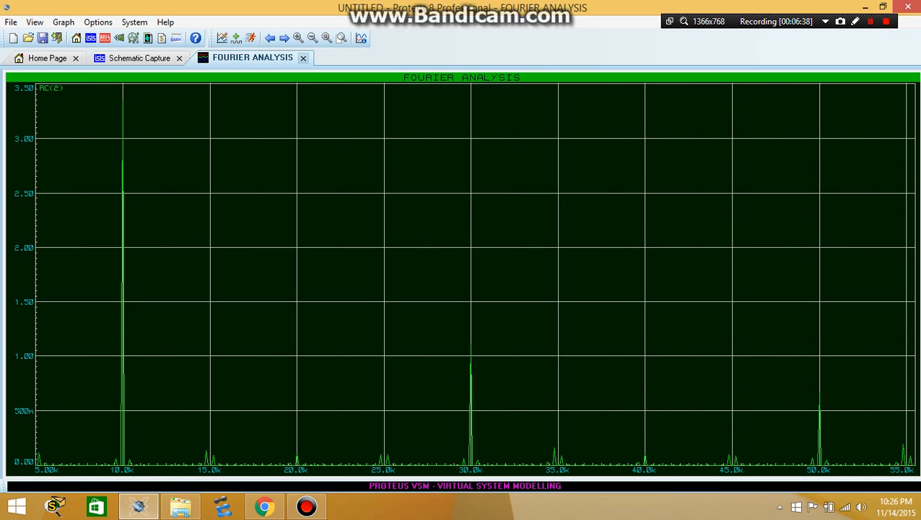
pyautogui.click(302, 58)
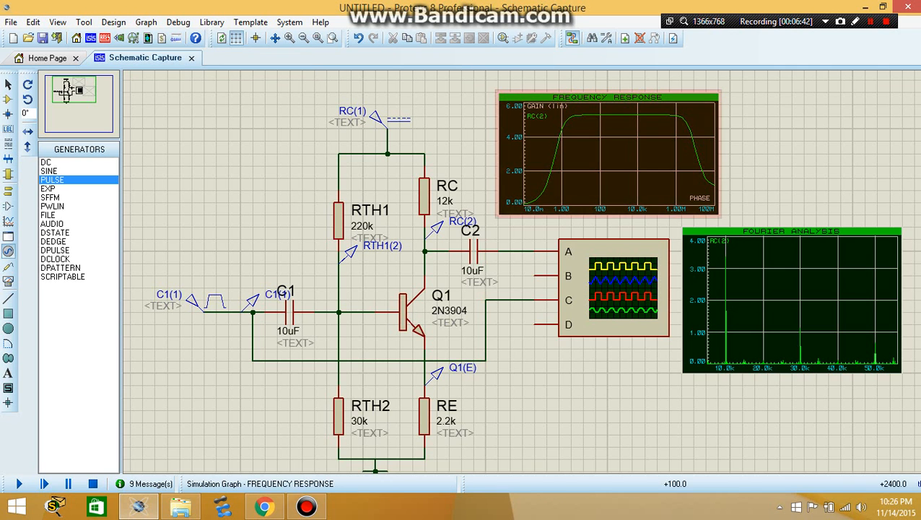